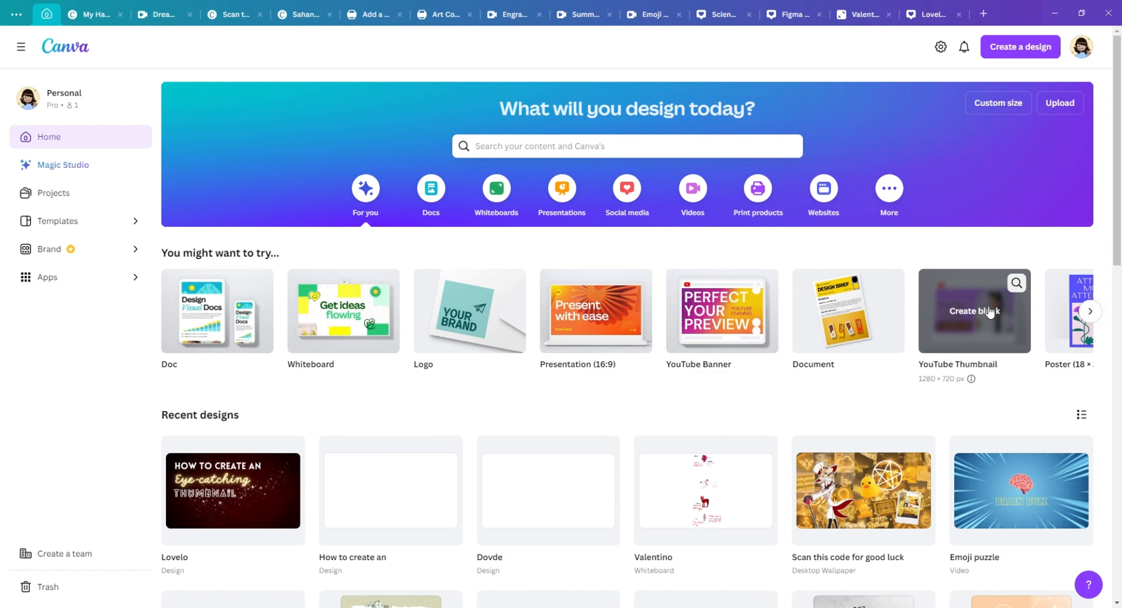
# Step: Create a blank YouTube Thumbnail design and add the very dark red photo from a "Dark Red background" element search
pyautogui.click(975, 311)
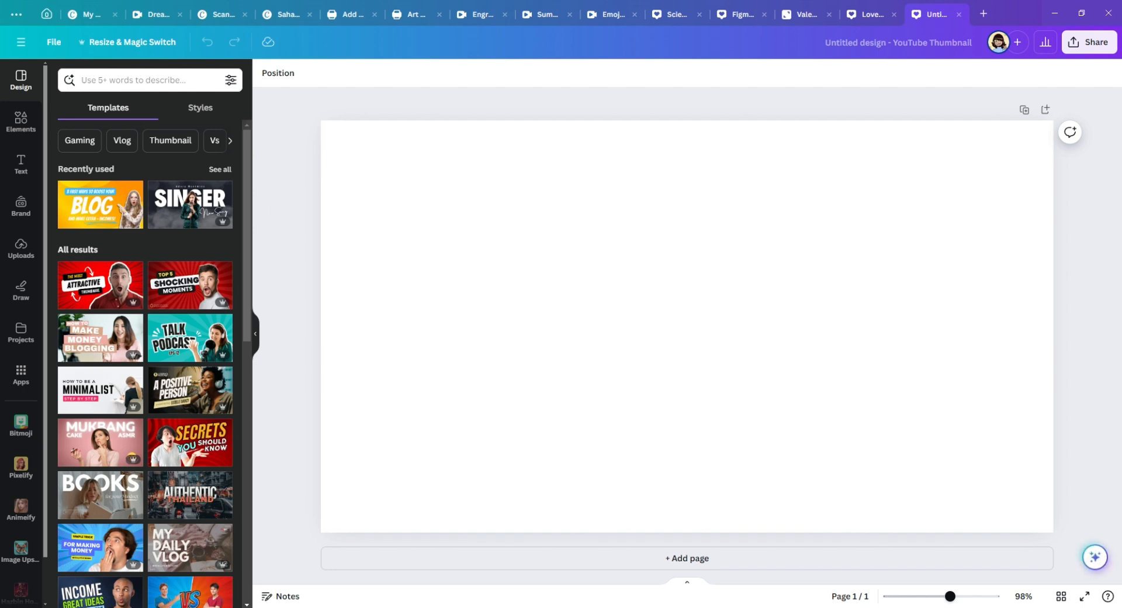
pyautogui.click(21, 121)
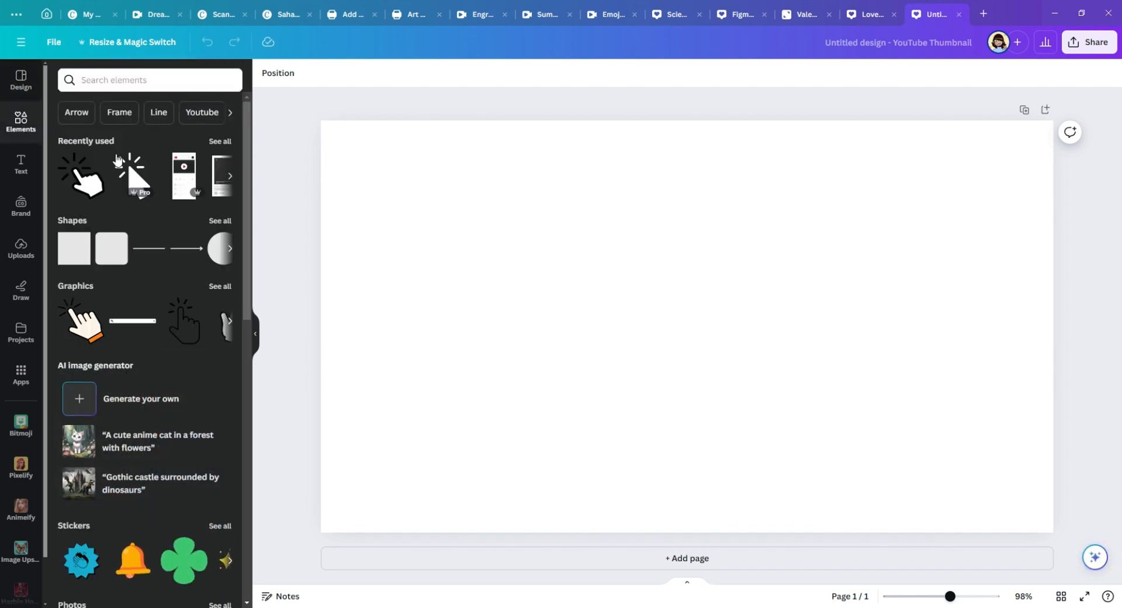
pyautogui.click(140, 80)
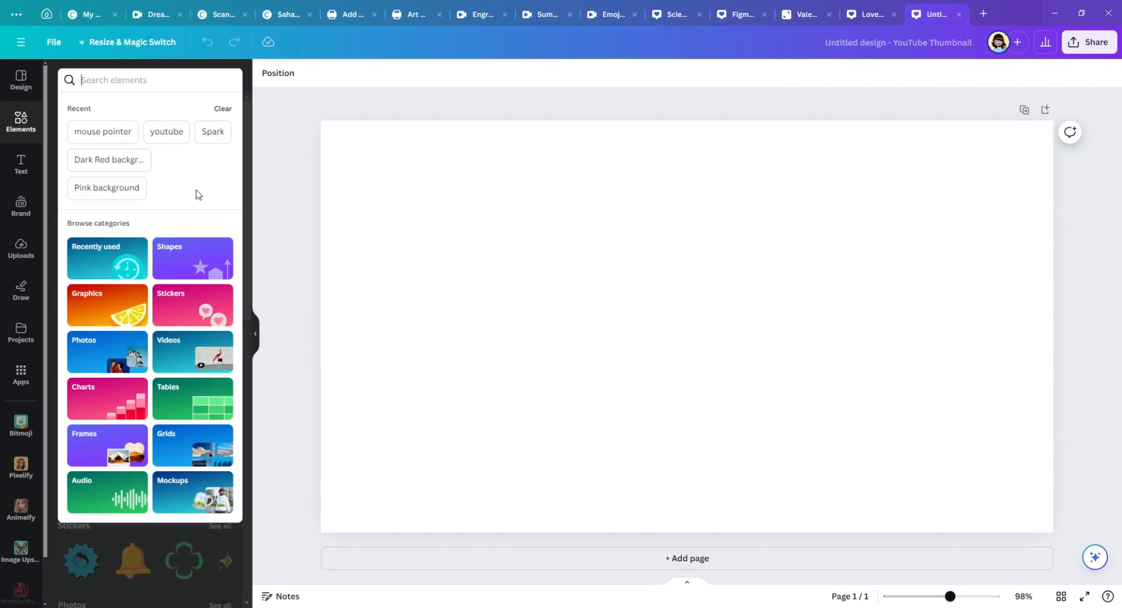
pyautogui.click(117, 159)
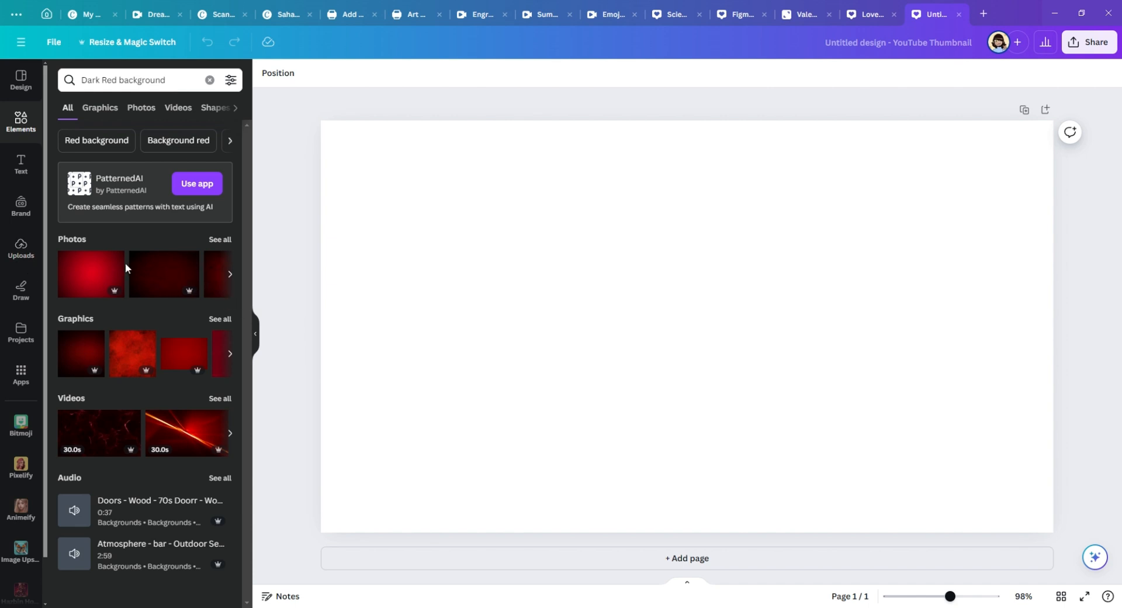
pyautogui.click(157, 283)
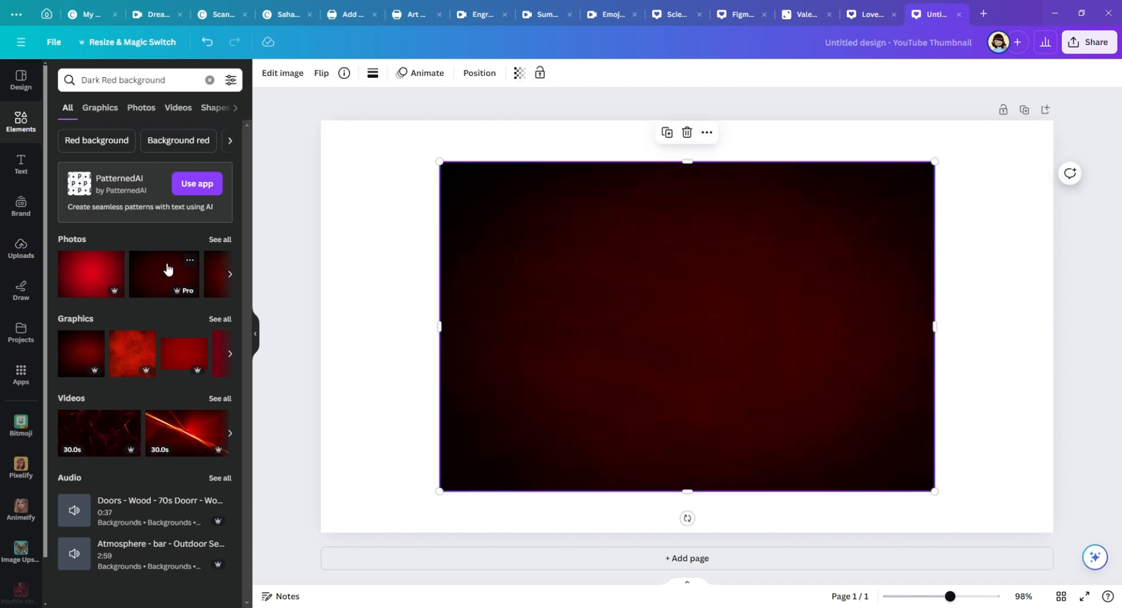
# Step: Set the dark red photo as the page background
pyautogui.rightClick(673, 349)
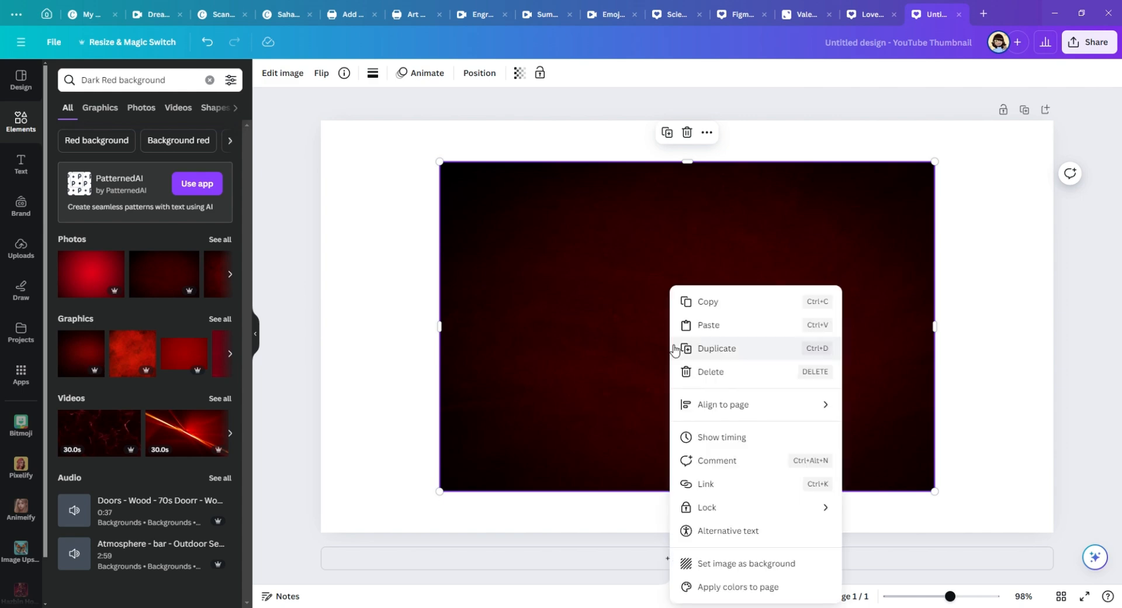
pyautogui.click(730, 563)
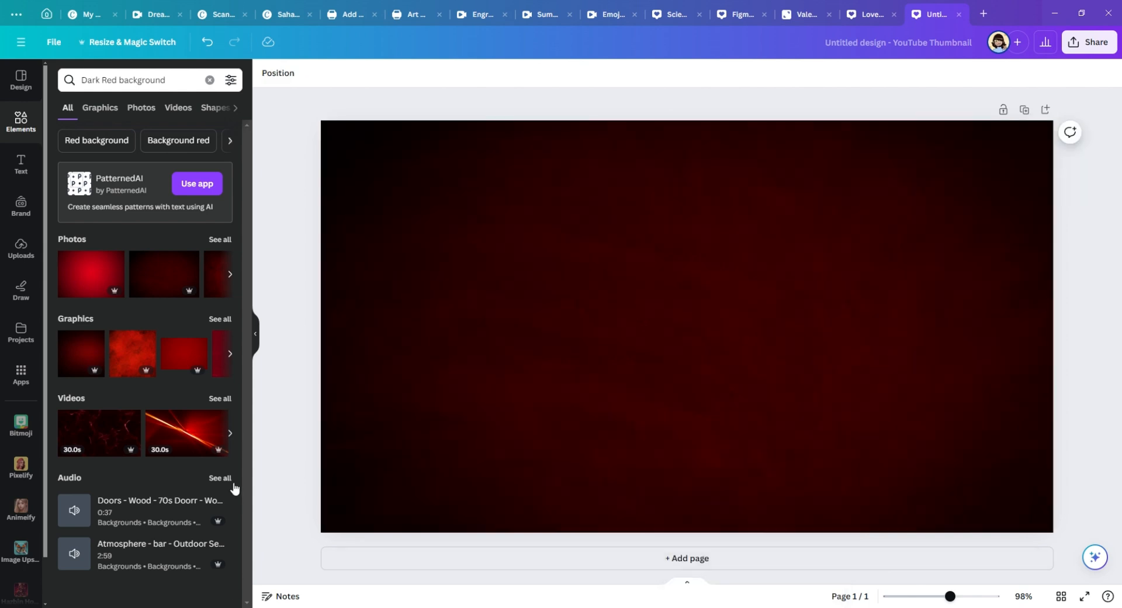
pyautogui.click(335, 502)
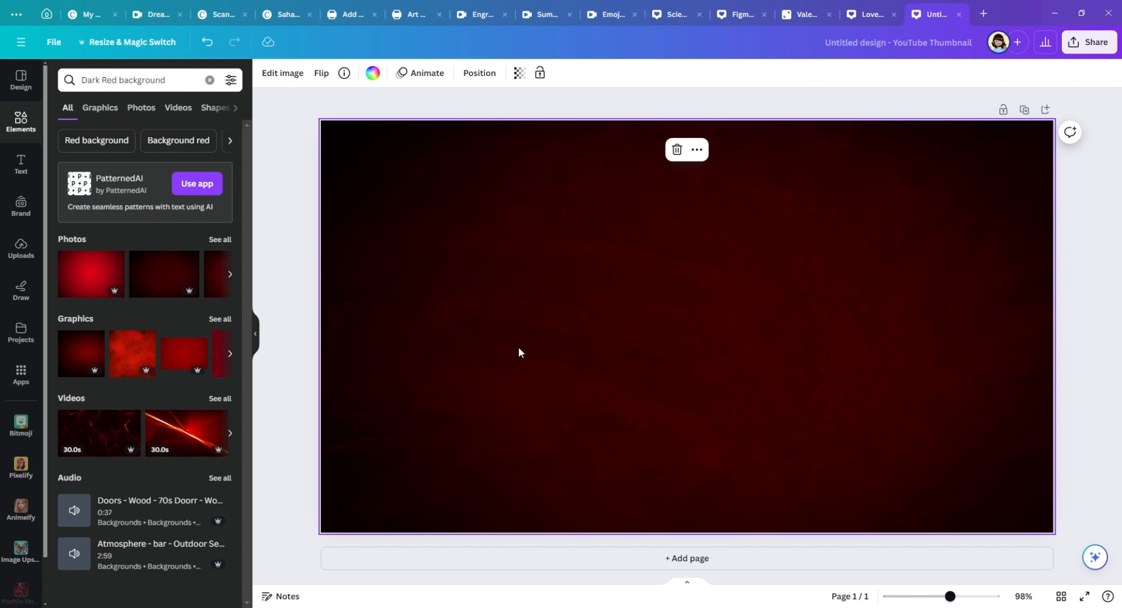
pyautogui.click(284, 325)
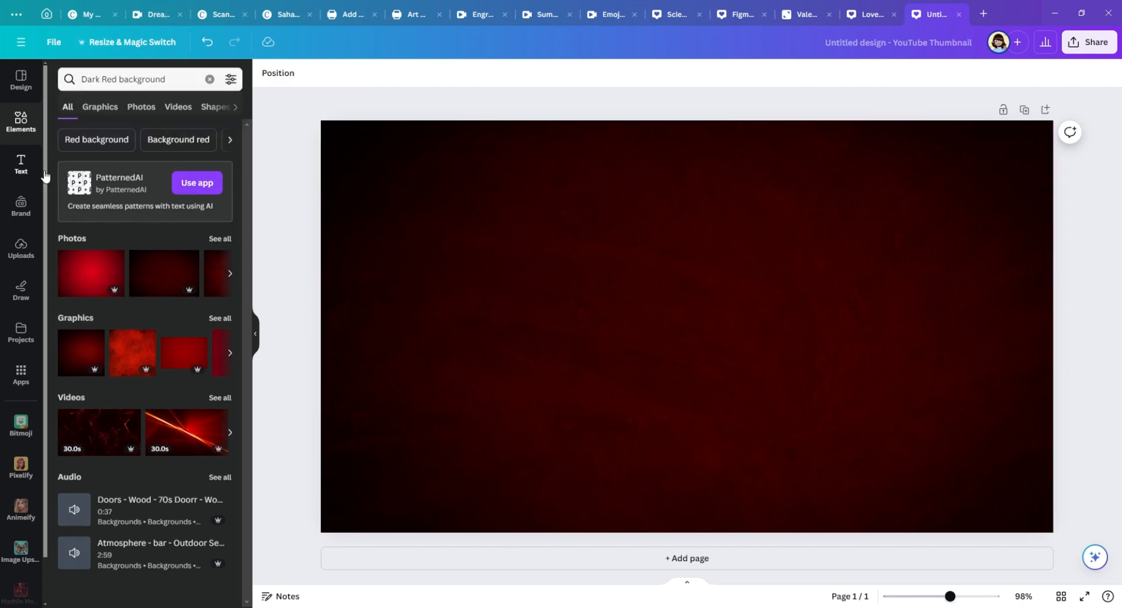
# Step: Add a heading text box to the page and set its font to Lovelo
pyautogui.click(23, 165)
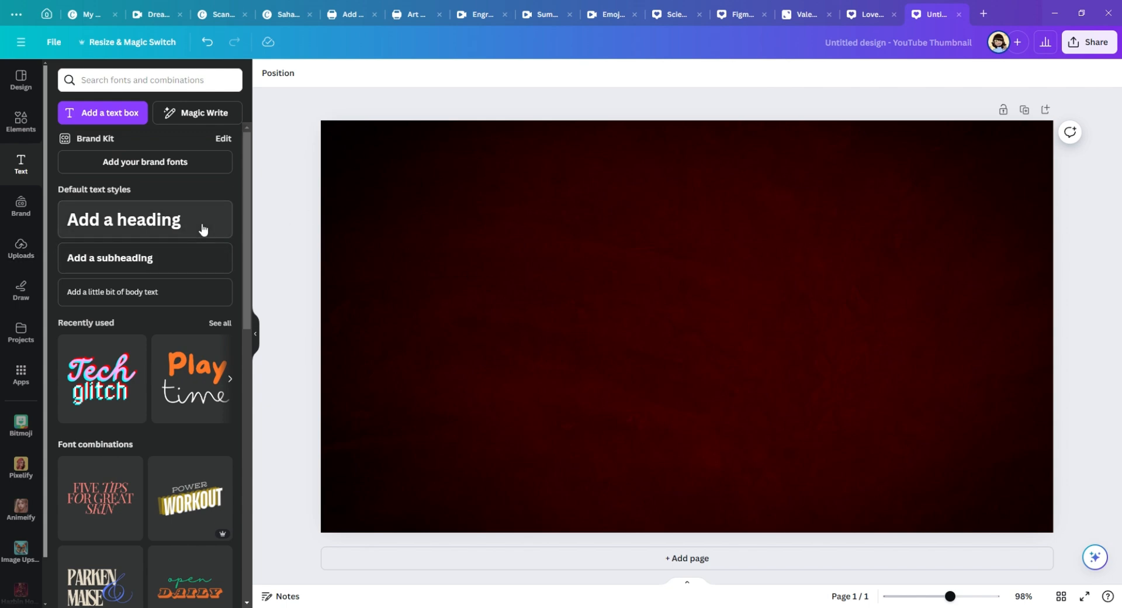
pyautogui.click(182, 224)
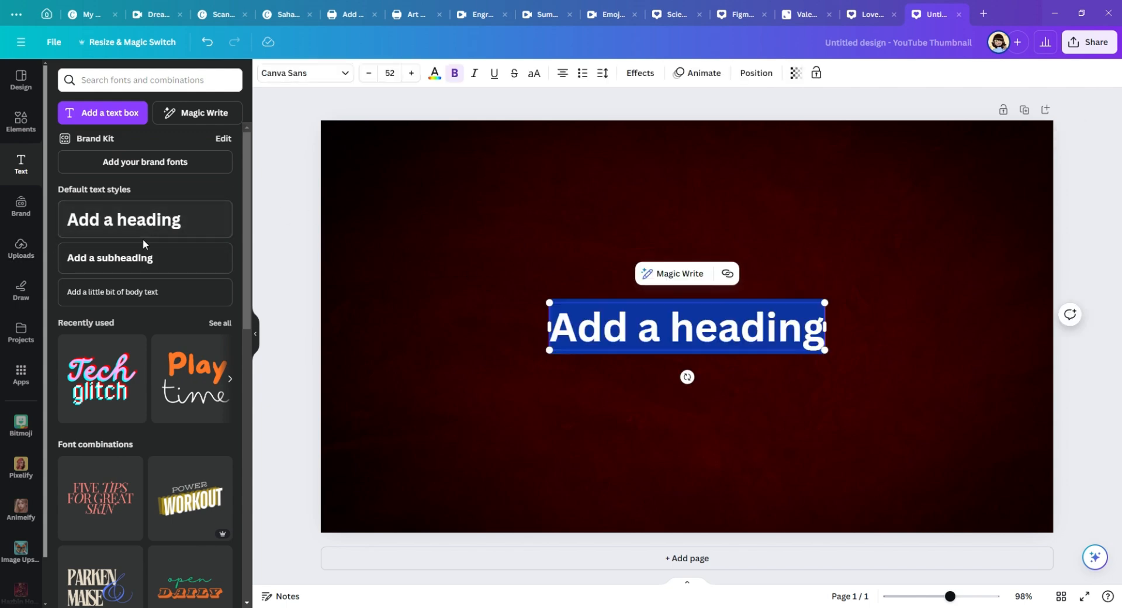
pyautogui.click(316, 81)
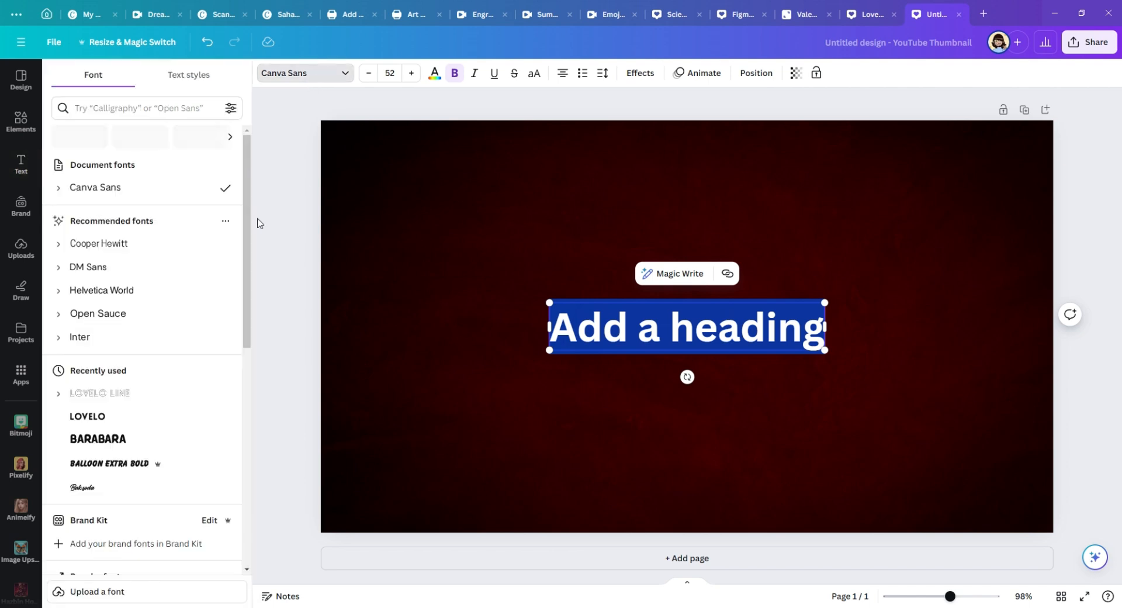
pyautogui.click(158, 419)
# Step: Replace the heading text with "HOW TO CREATE AN" and place it in the page's upper-left area at font size 58
pyautogui.doubleClick(691, 332)
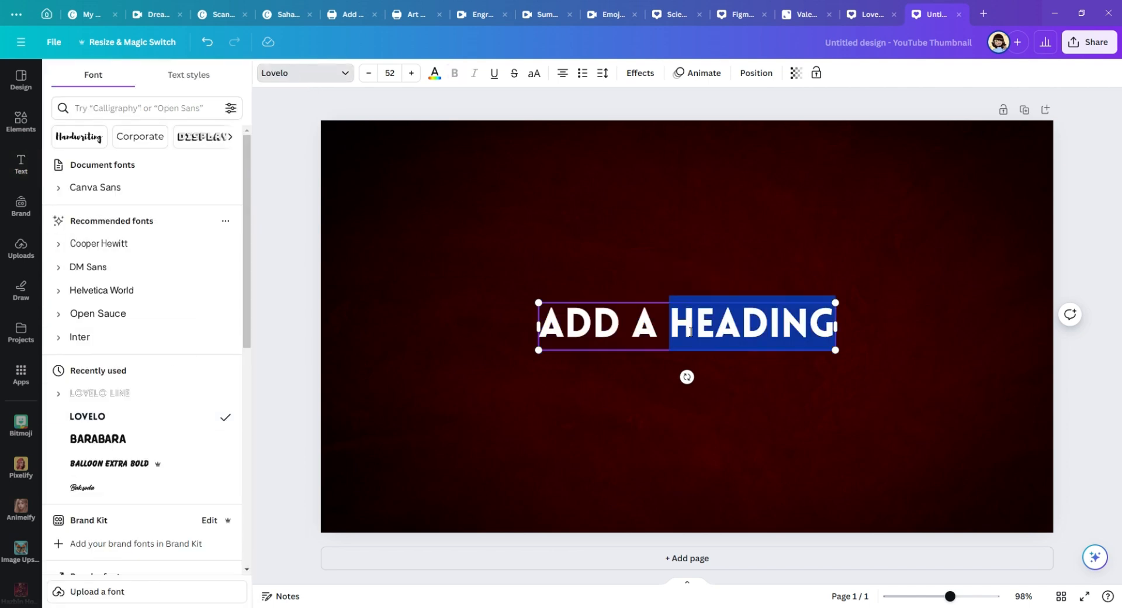
pyautogui.click(691, 332)
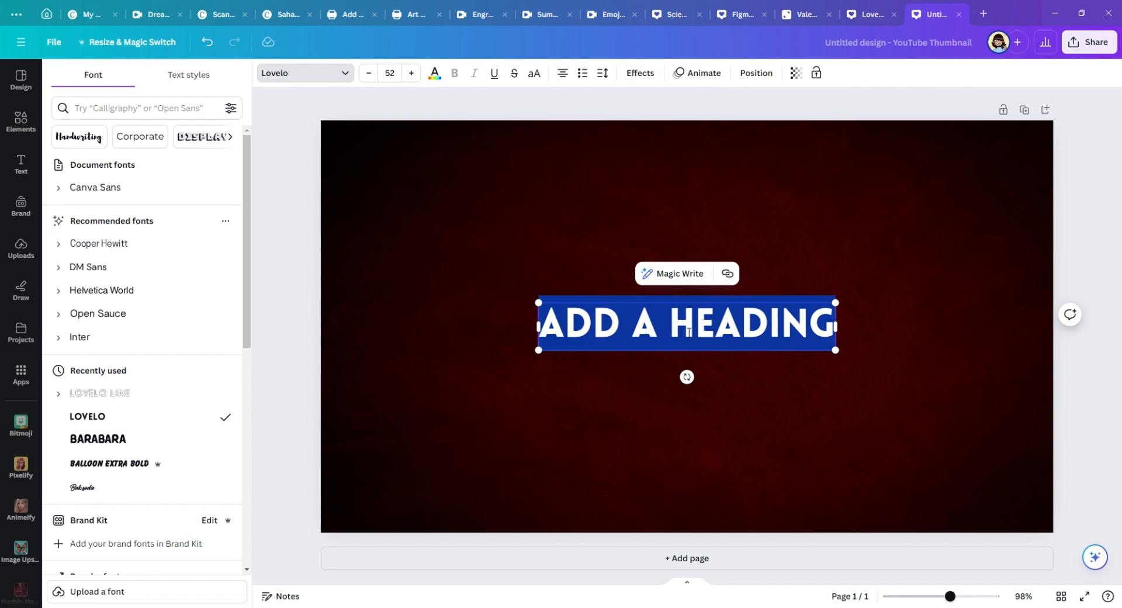
pyautogui.press('BackSpace')
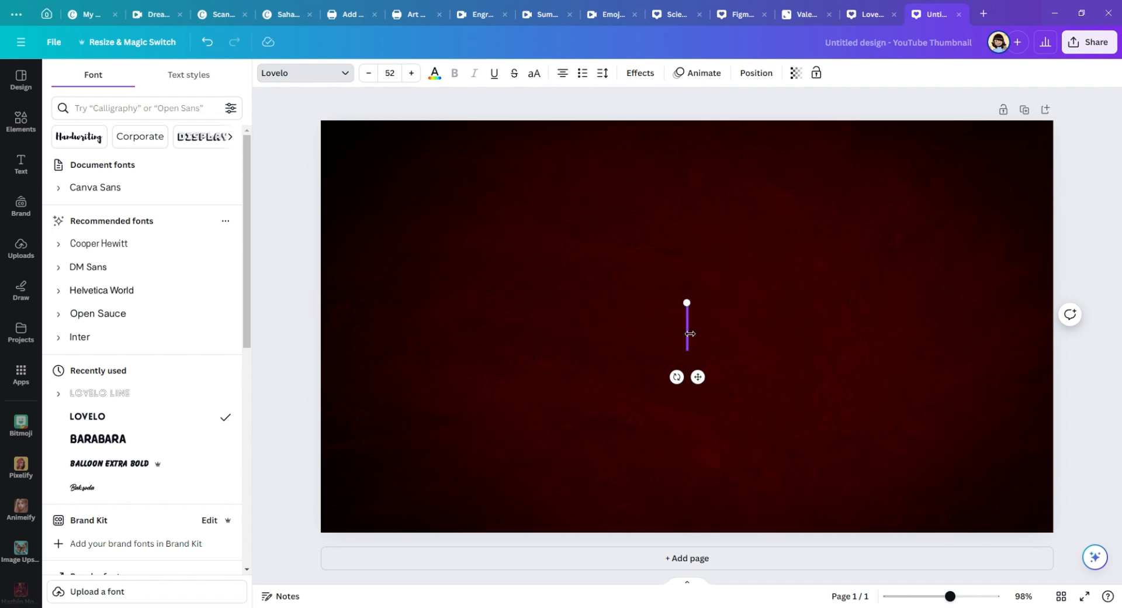
pyautogui.write('HOE')
pyautogui.press('BackSpace')
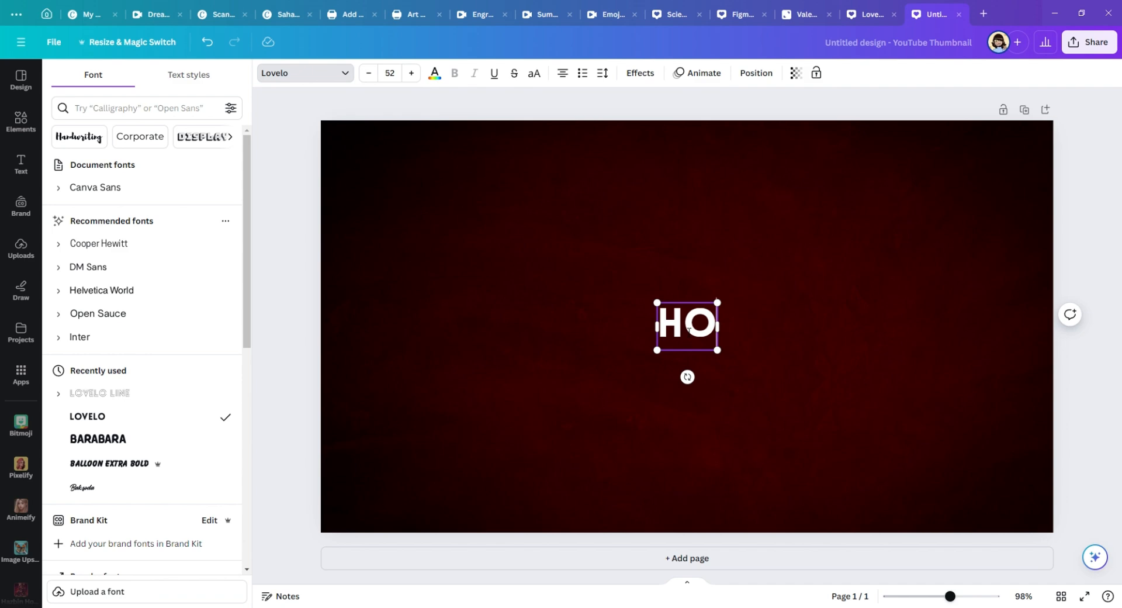
pyautogui.write('W TO')
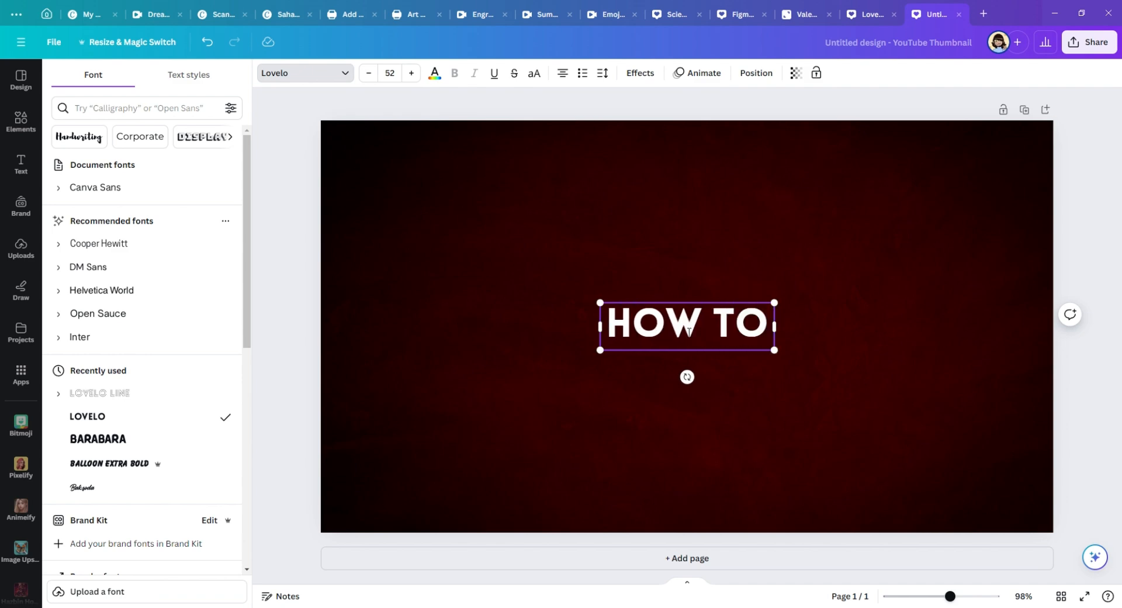
pyautogui.write(' CREATE')
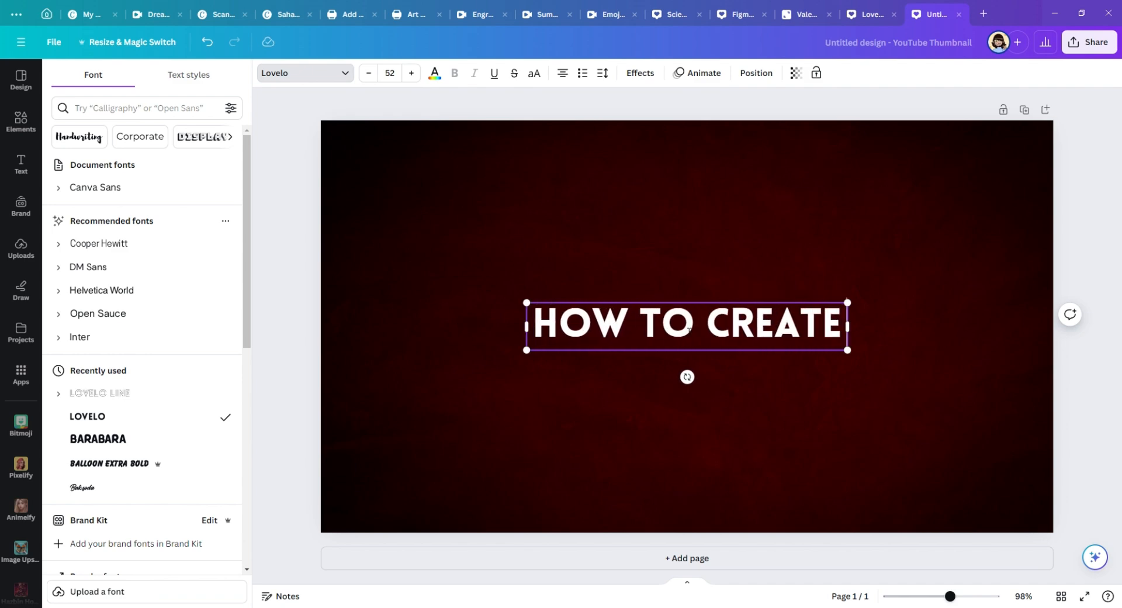
pyautogui.write(' A')
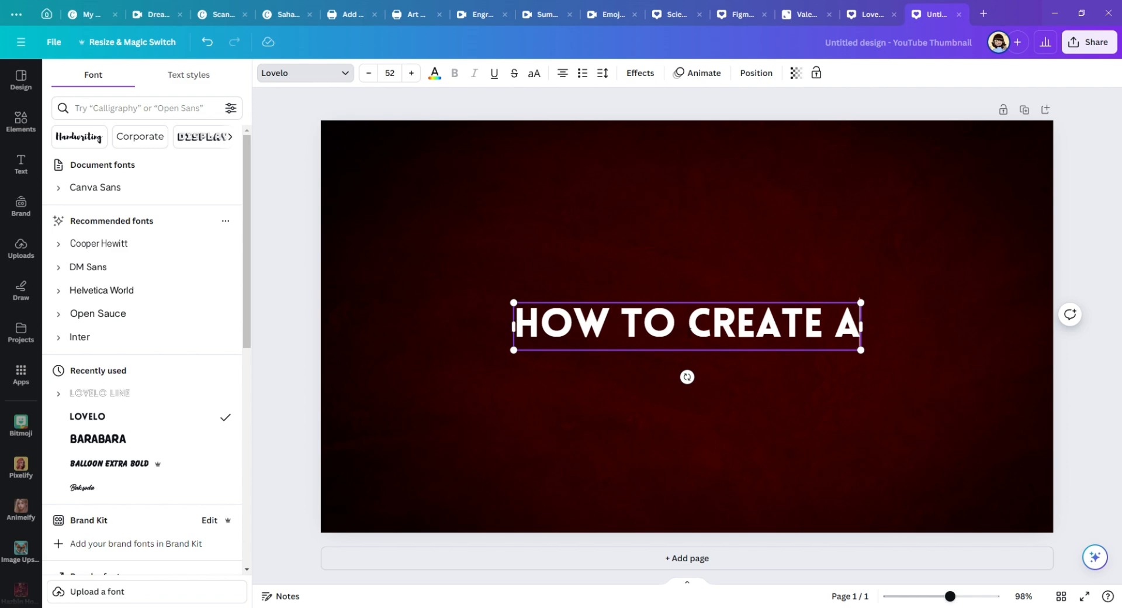
pyautogui.write('N')
pyautogui.press('Escape')
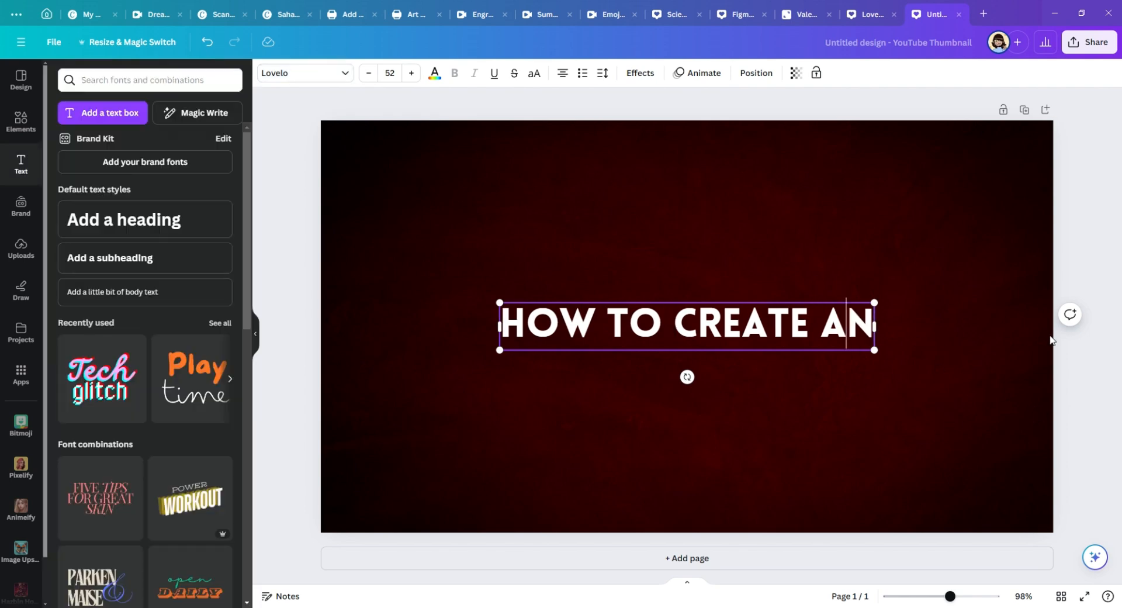
pyautogui.click(1022, 370)
pyautogui.moveTo(826, 331); pyautogui.dragTo(745, 210)
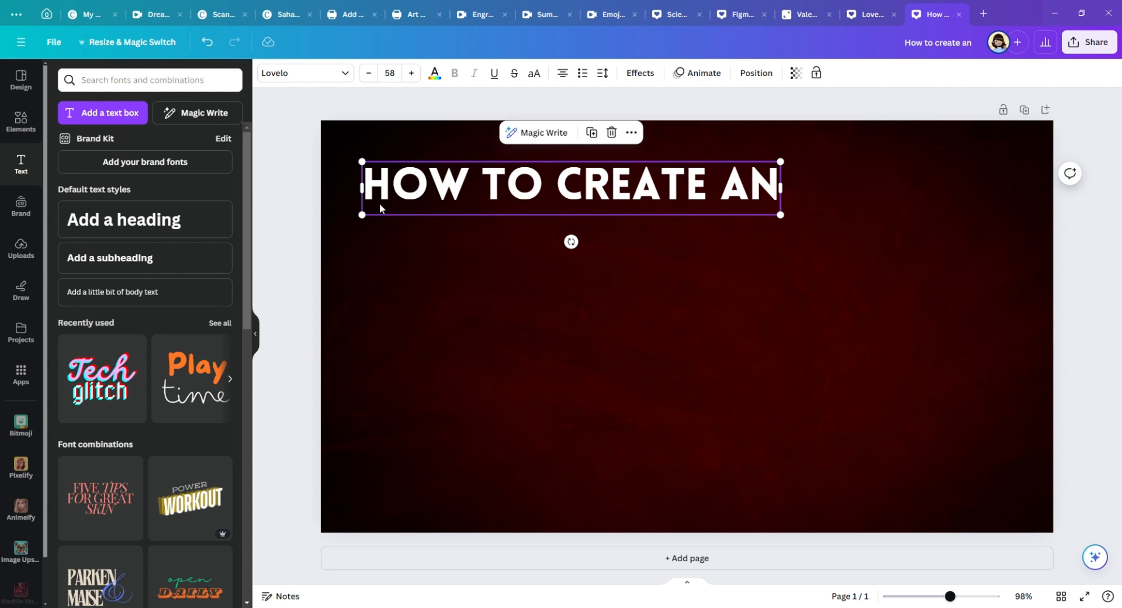
# Step: Add the "Tech glitch" font combination to the page and delete its "glitch" text
pyautogui.scroll(-3, 199, 263)
pyautogui.scroll(-7, 178, 285)
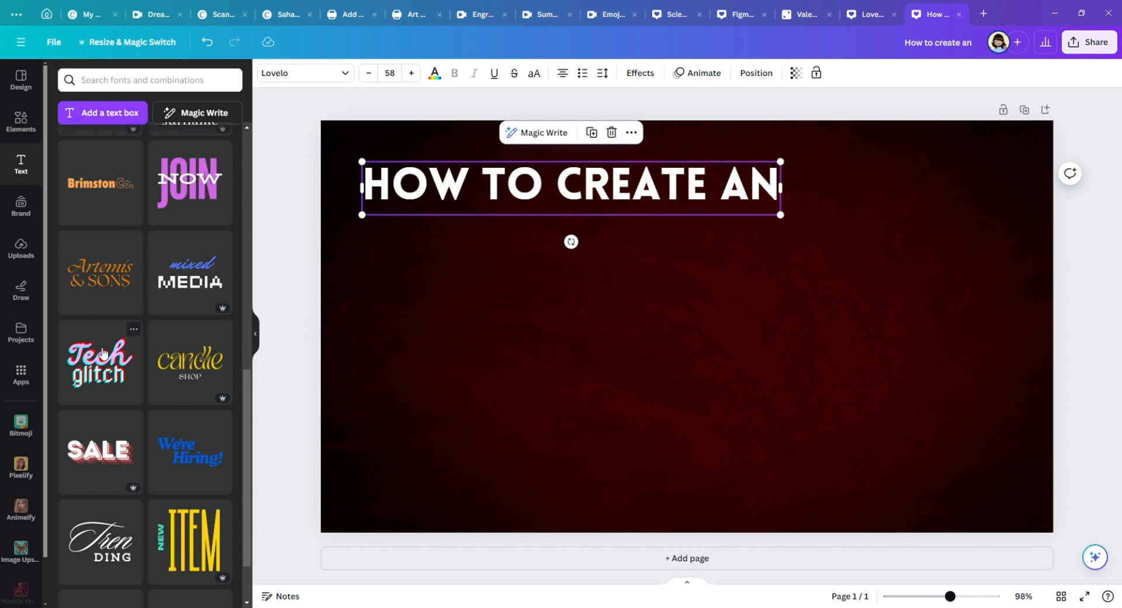
pyautogui.click(116, 361)
pyautogui.click(625, 370)
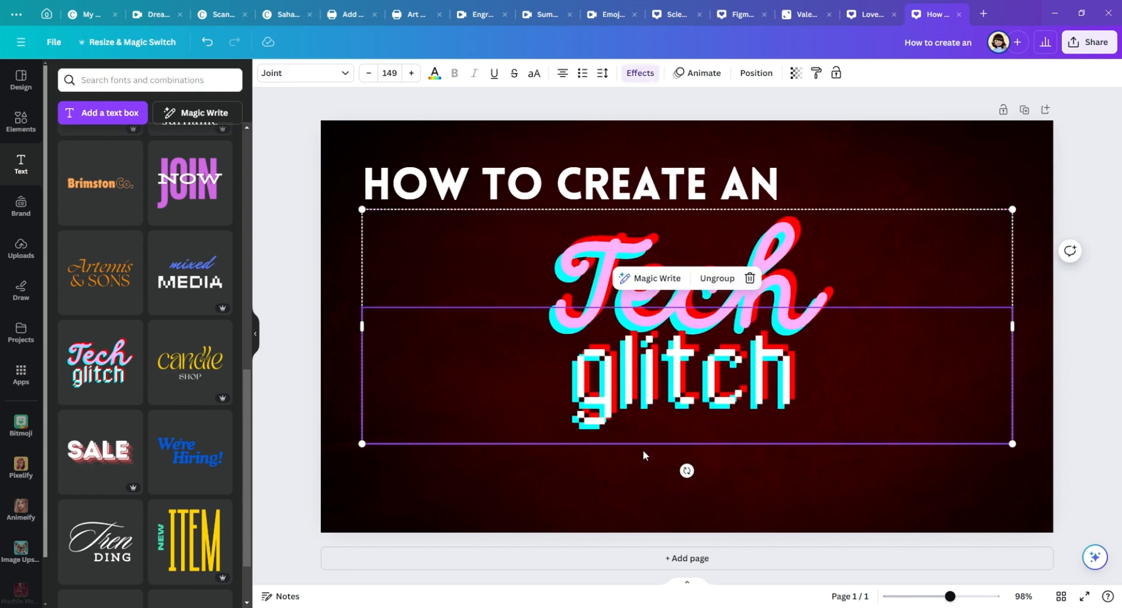
pyautogui.click(749, 278)
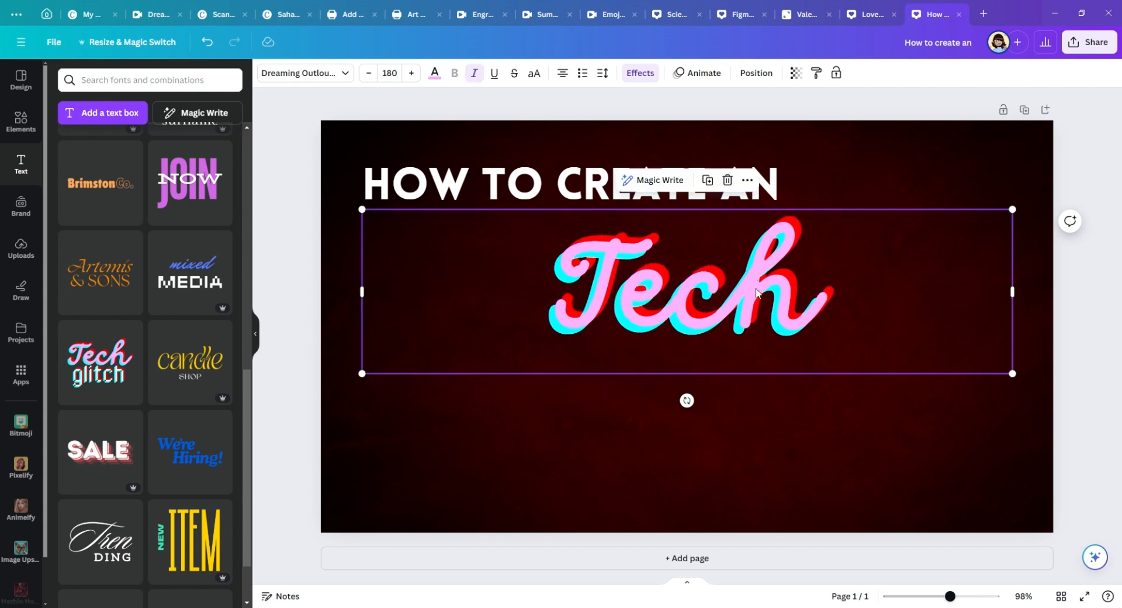
# Step: Change the "Tech" text's effect style to Neon
pyautogui.doubleClick(762, 301)
pyautogui.click(762, 301)
pyautogui.doubleClick(699, 302)
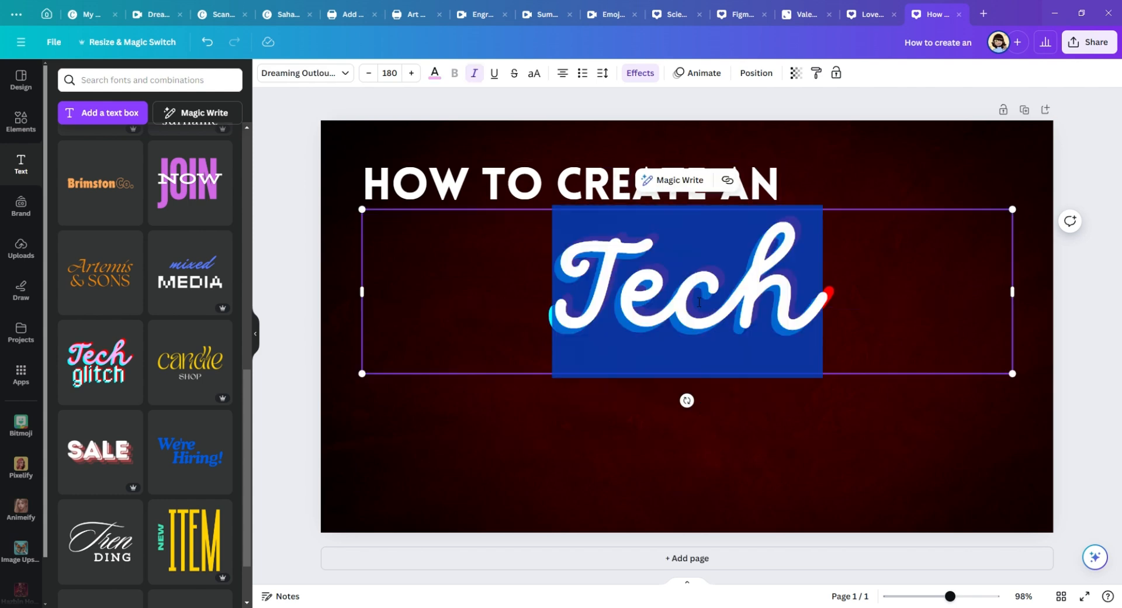
pyautogui.scroll(-1, 223, 431)
pyautogui.scroll(5, 222, 432)
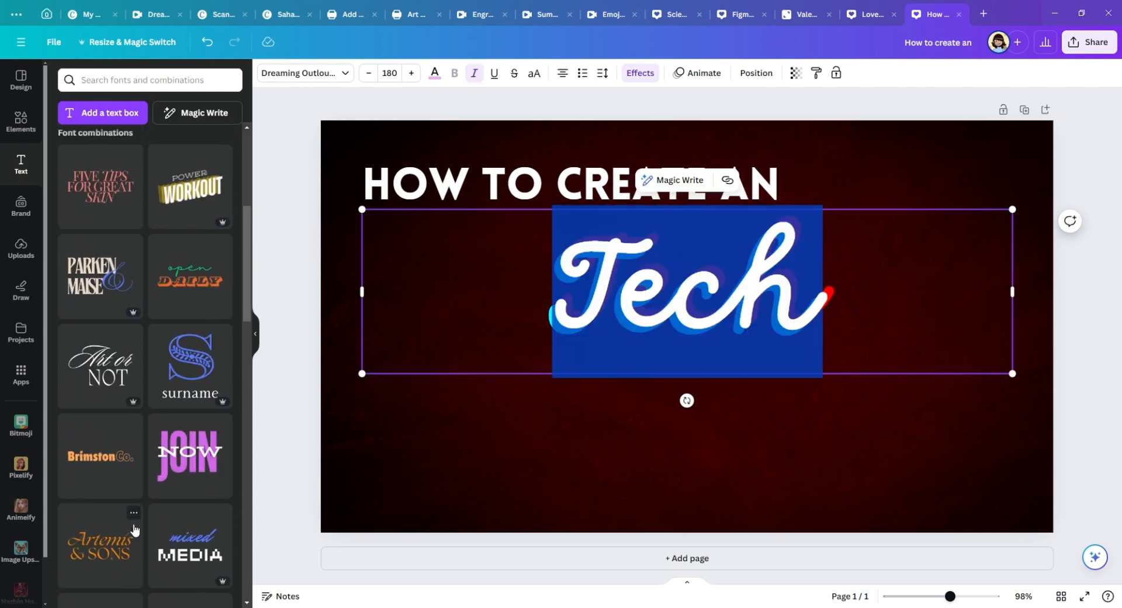
pyautogui.scroll(-4, 222, 431)
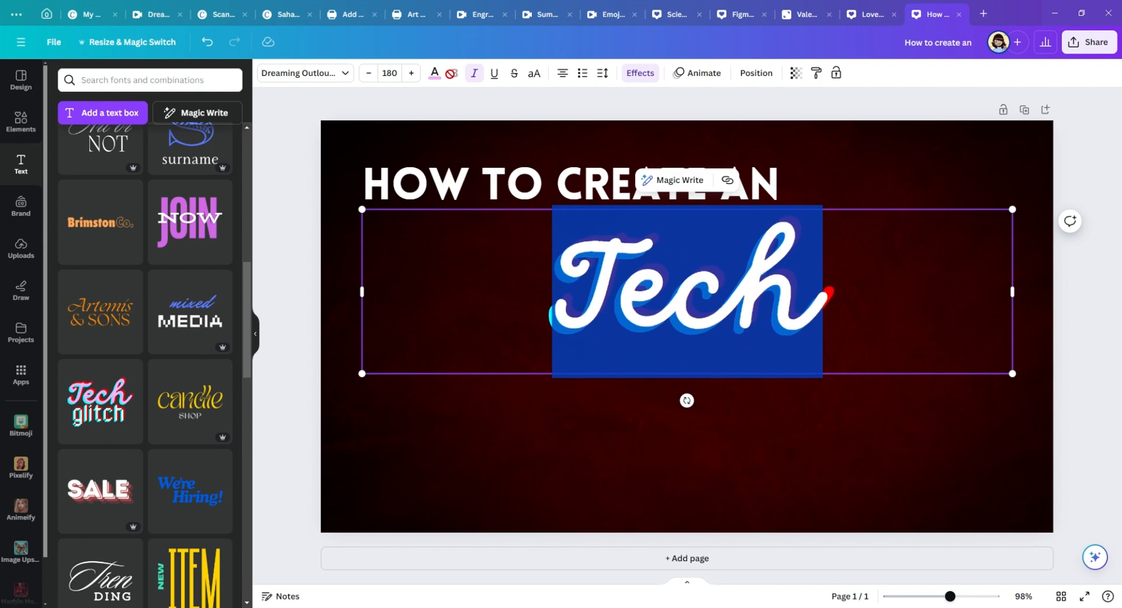
pyautogui.click(641, 75)
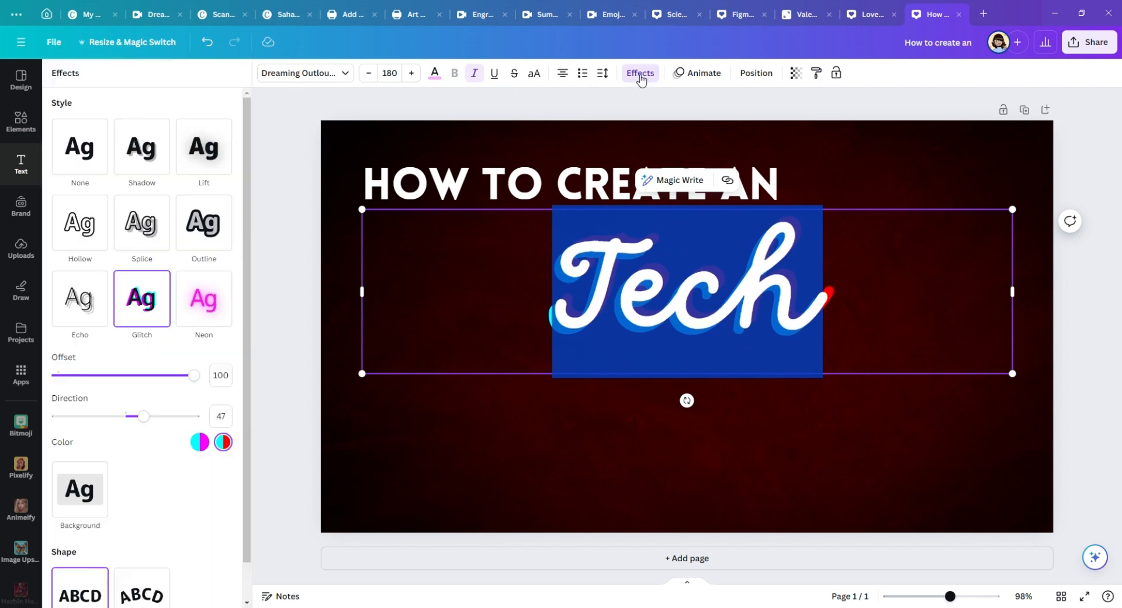
pyautogui.click(215, 308)
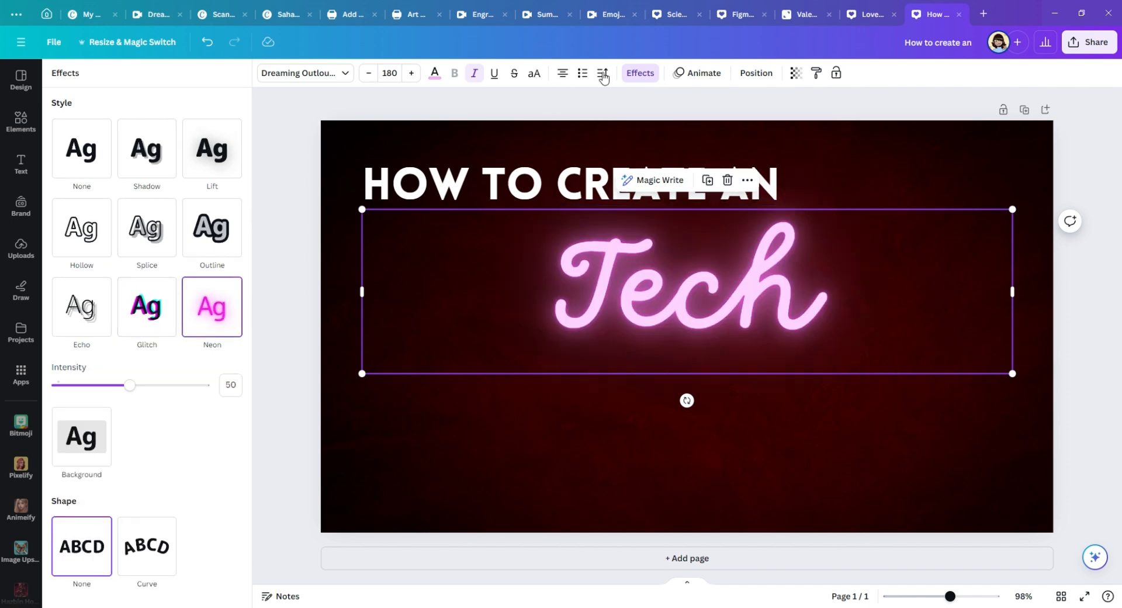
# Step: Recolor the neon "Tech" text to the pale yellow #FFF2BD
pyautogui.click(442, 77)
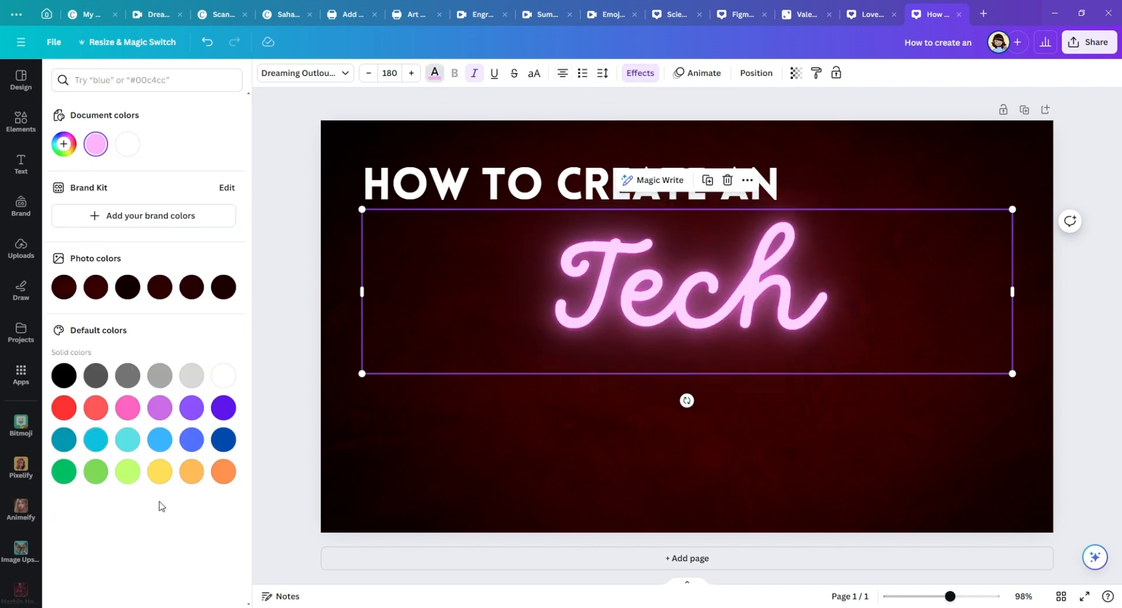
pyautogui.click(159, 473)
pyautogui.click(64, 144)
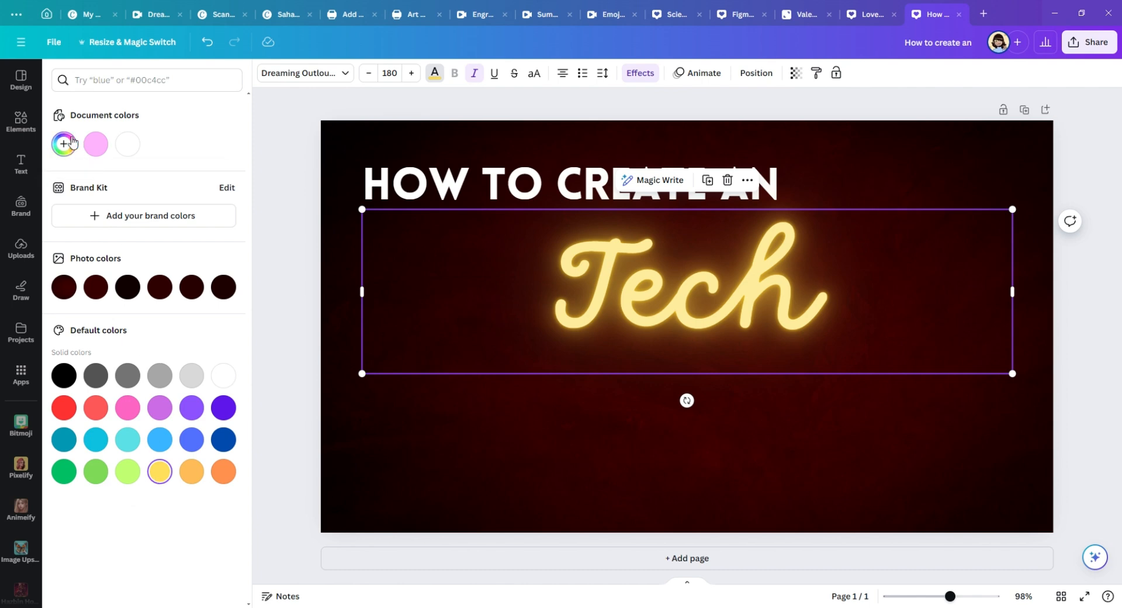
pyautogui.moveTo(148, 182); pyautogui.dragTo(105, 165)
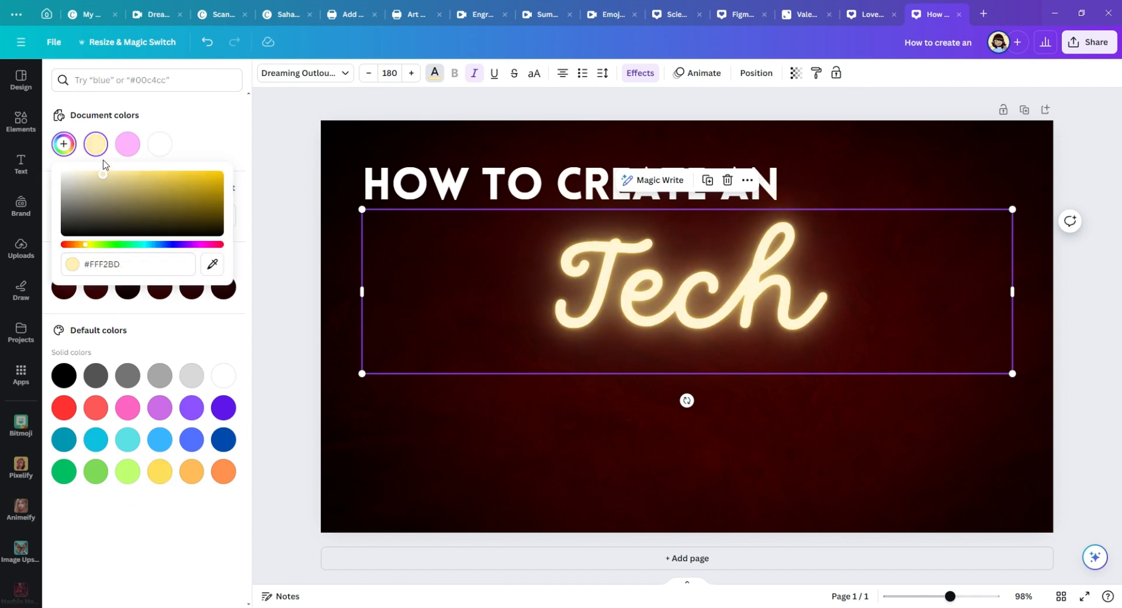
pyautogui.click(273, 325)
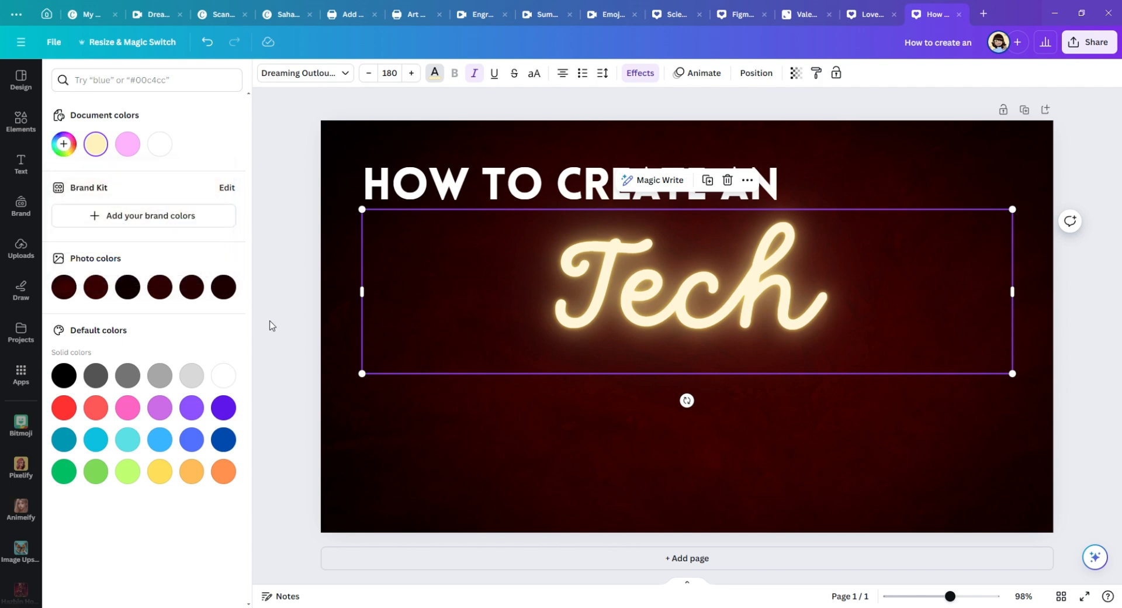
# Step: Shrink the neon "Tech" text to font size 112 and replace its wording with "Eye-catching"
pyautogui.moveTo(362, 210); pyautogui.dragTo(605, 293)
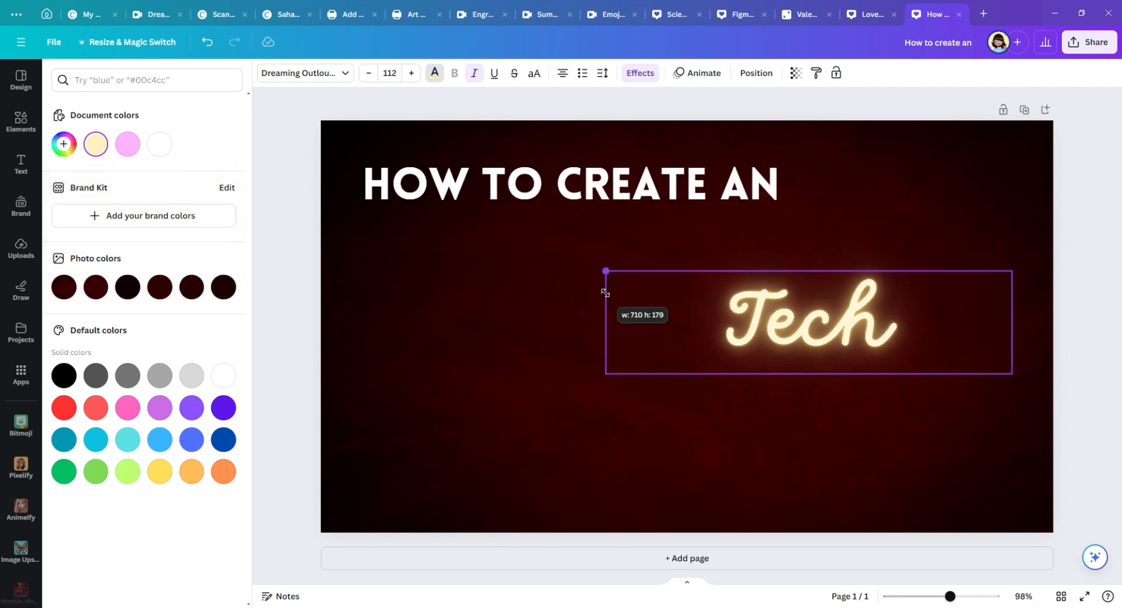
pyautogui.doubleClick(830, 339)
pyautogui.write('\\')
pyautogui.press('BackSpace')
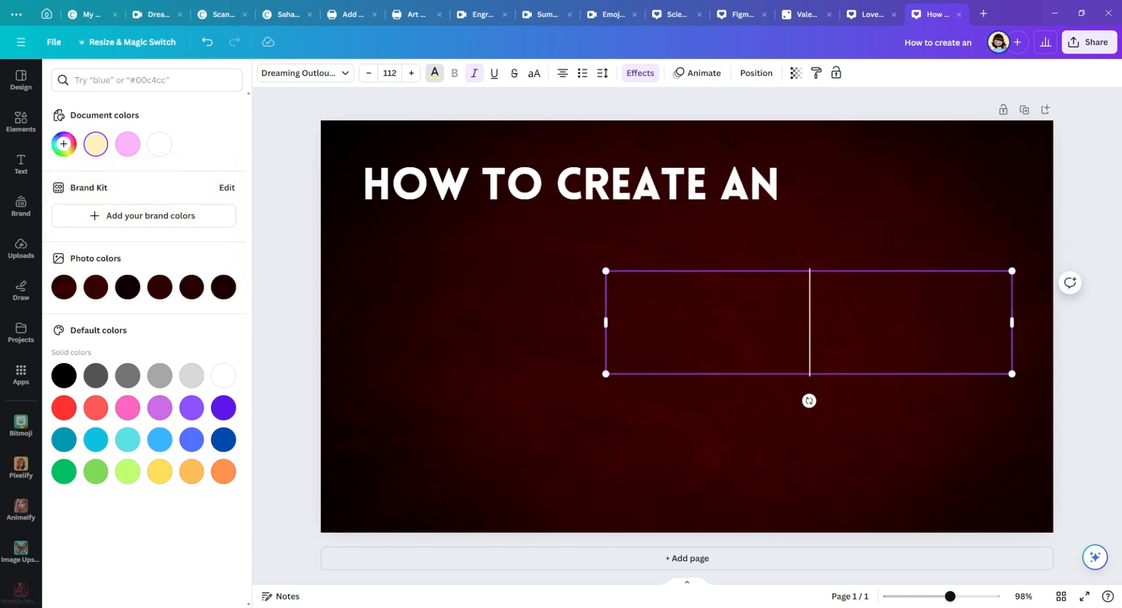
pyautogui.write('Eye')
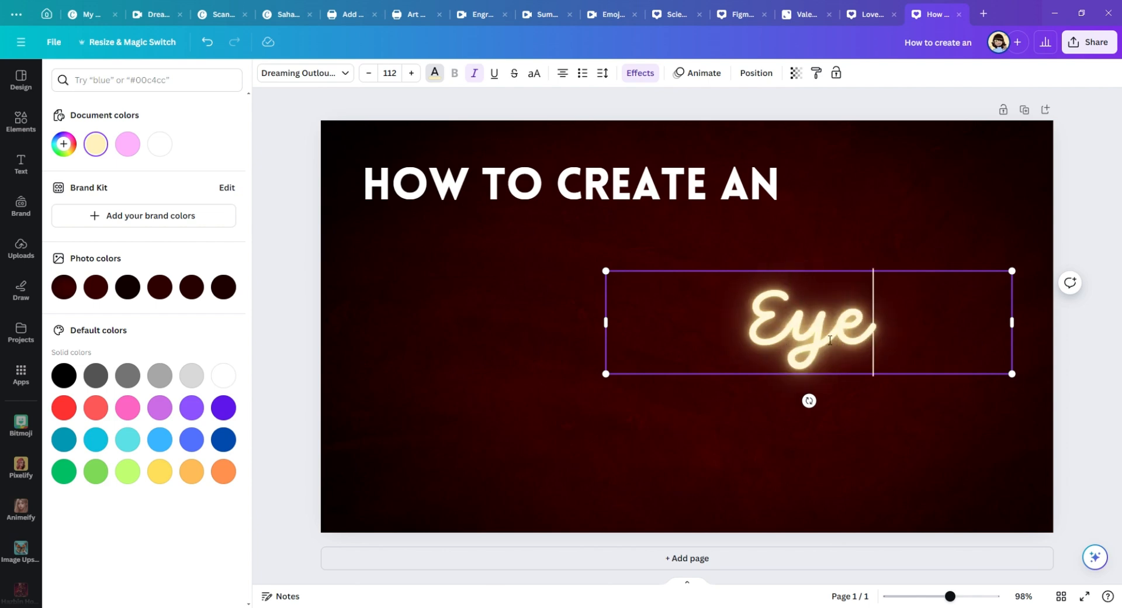
pyautogui.write('-catch')
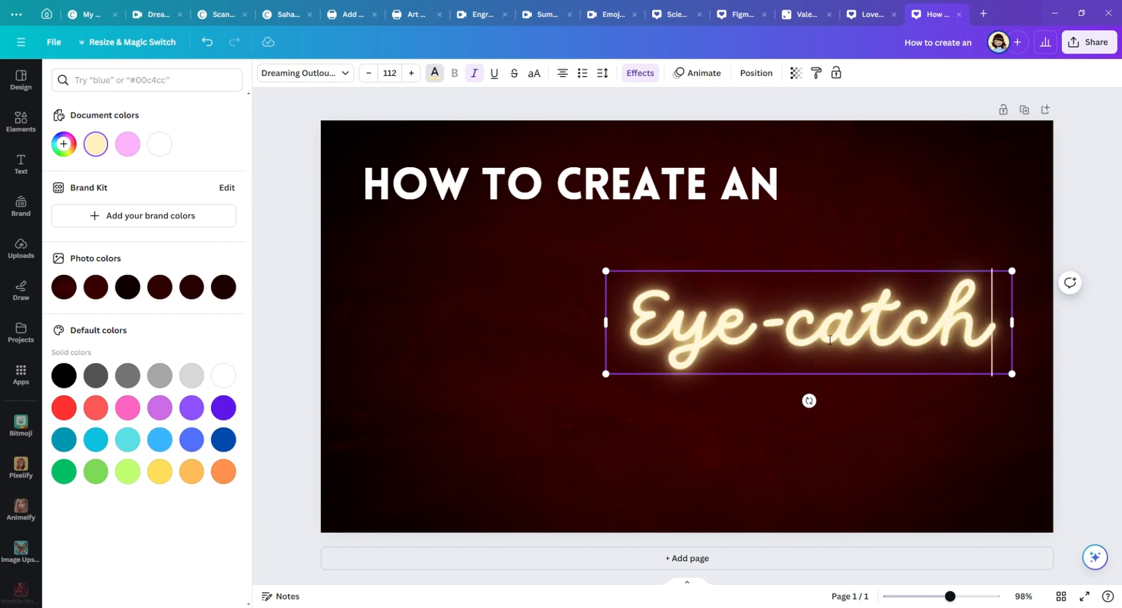
pyautogui.write('ing')
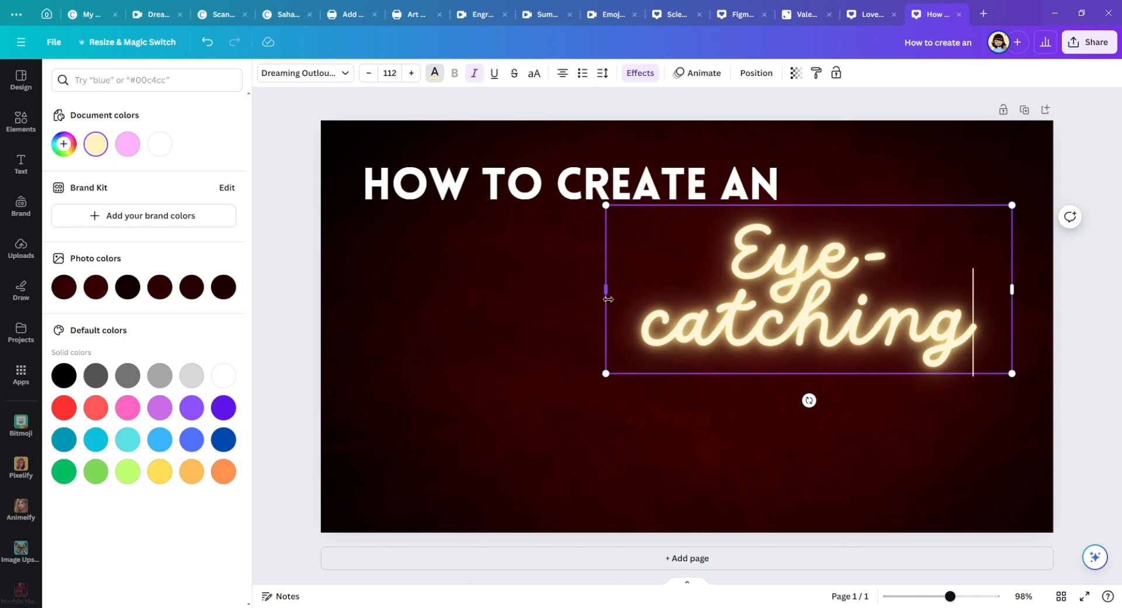
# Step: Fit "Eye-catching" on one line at font size 84.3 and place its text box directly below the heading, flush with the heading's left edge
pyautogui.moveTo(608, 298); pyautogui.dragTo(571, 296)
pyautogui.moveTo(814, 333); pyautogui.dragTo(674, 323)
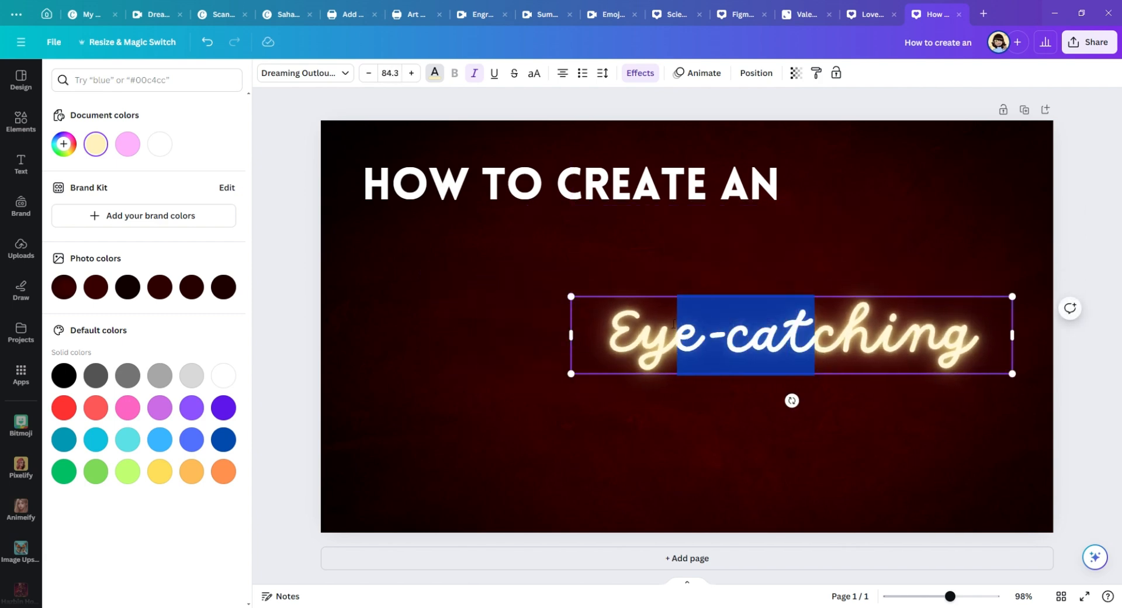
pyautogui.press('Escape')
pyautogui.press('Escape')
pyautogui.moveTo(826, 327); pyautogui.dragTo(603, 241)
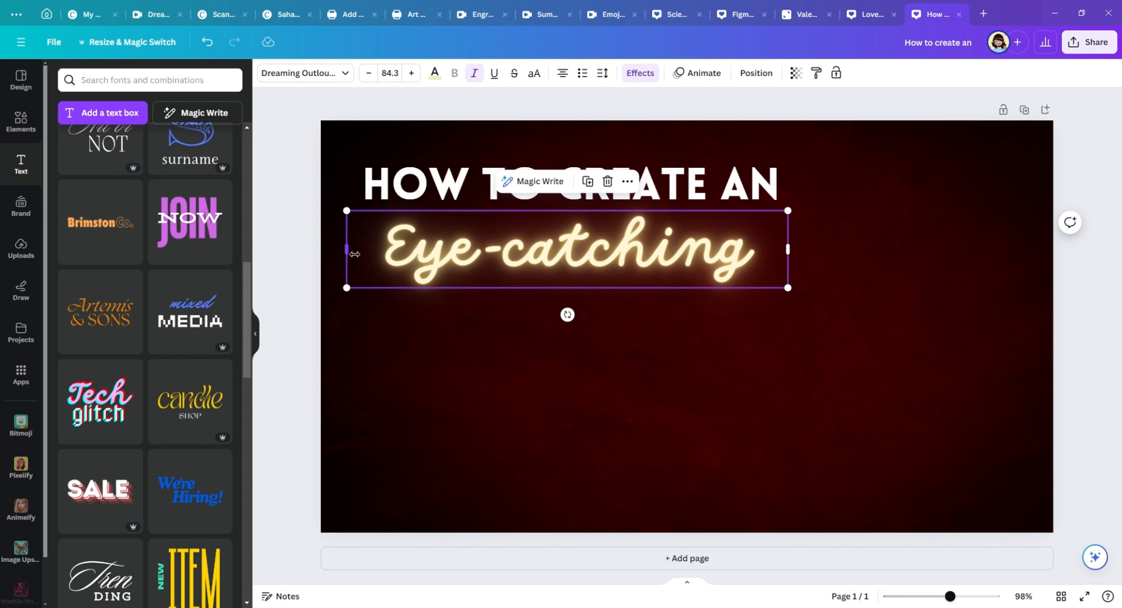
pyautogui.moveTo(355, 253); pyautogui.dragTo(385, 252)
pyautogui.moveTo(611, 275)
pyautogui.mouseDown()
pyautogui.moveTo(579, 276)
pyautogui.moveTo(595, 281)
pyautogui.moveTo(592, 273)
pyautogui.mouseUp()
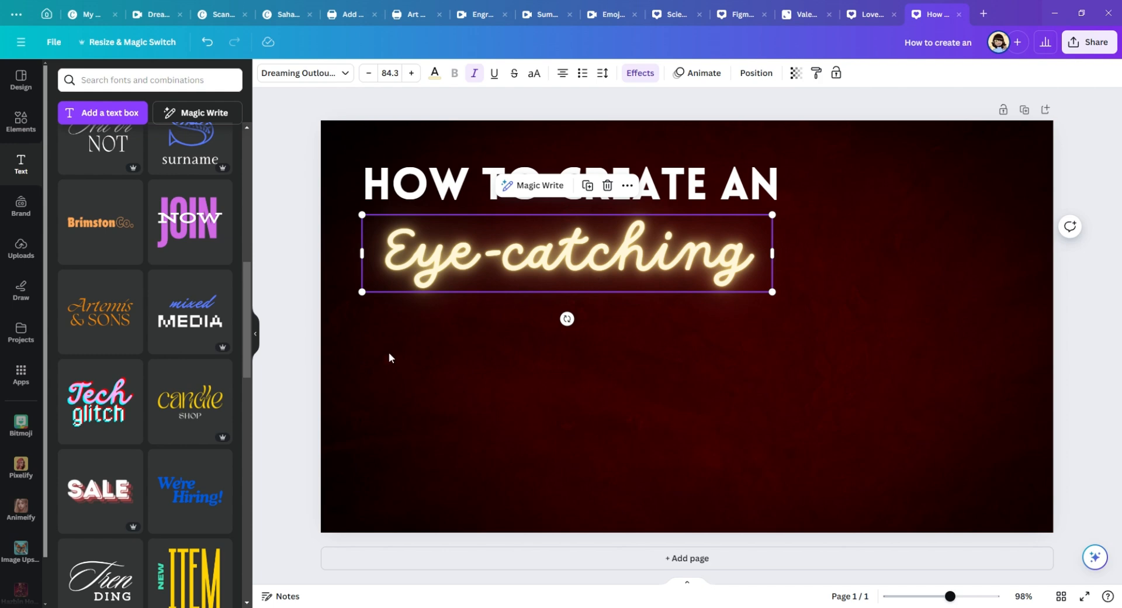
pyautogui.click(311, 380)
pyautogui.click(373, 191)
pyautogui.moveTo(477, 199)
pyautogui.mouseDown()
pyautogui.moveTo(429, 195)
pyautogui.moveTo(531, 198)
pyautogui.moveTo(484, 197)
pyautogui.mouseUp()
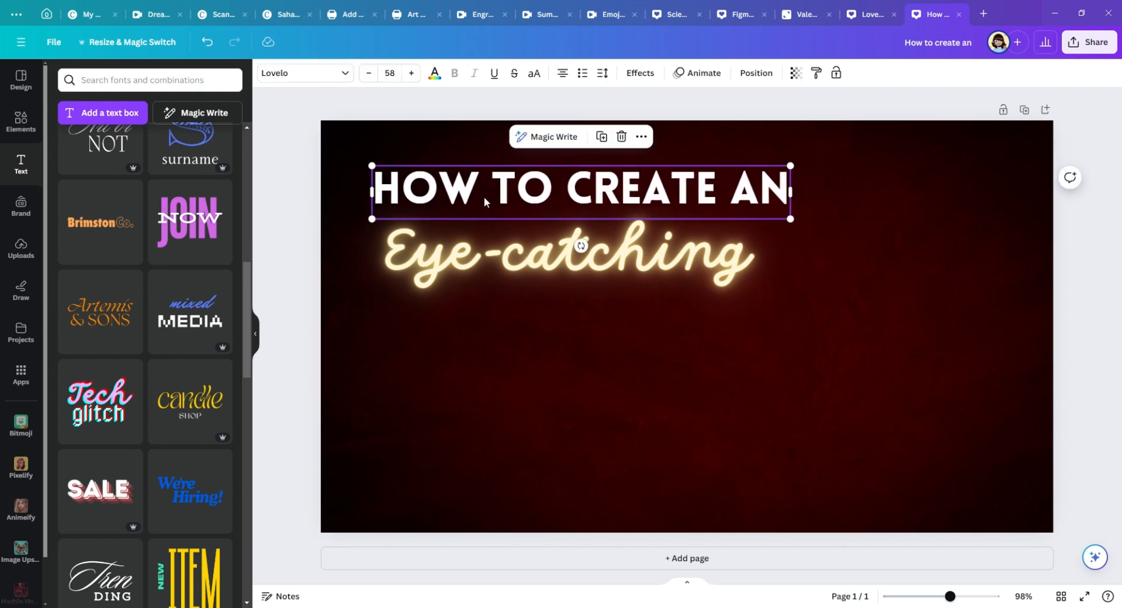
pyautogui.hotkey('ctrl', 'z')
pyautogui.click(411, 388)
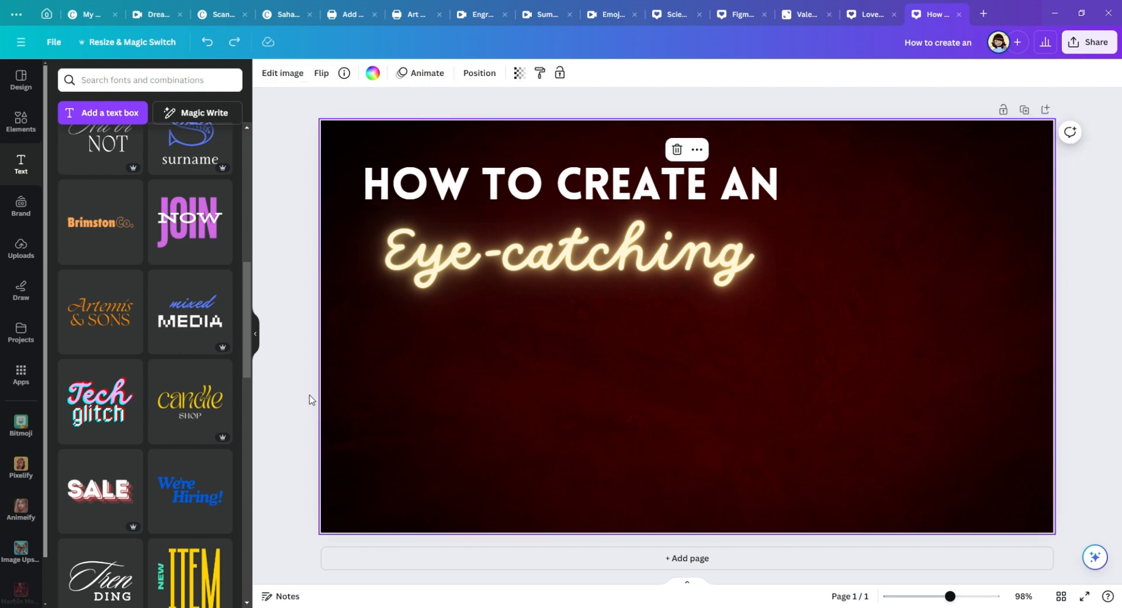
pyautogui.click(310, 453)
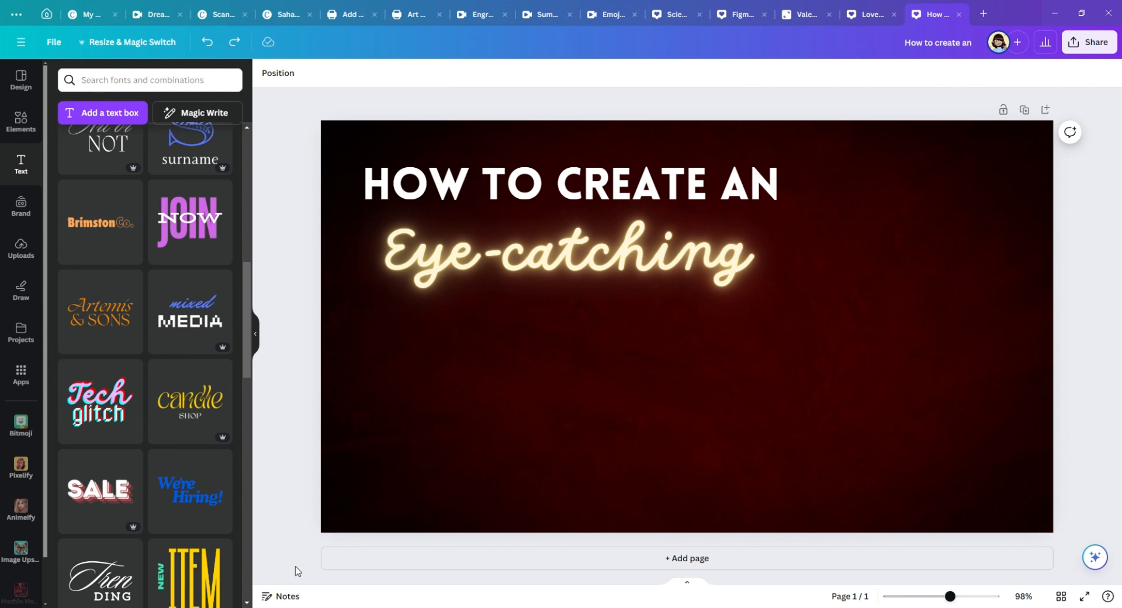
# Step: Search the text fonts for "Lovelo", add a Lovelo Line text and enlarge it to font size 62.1
pyautogui.click(489, 206)
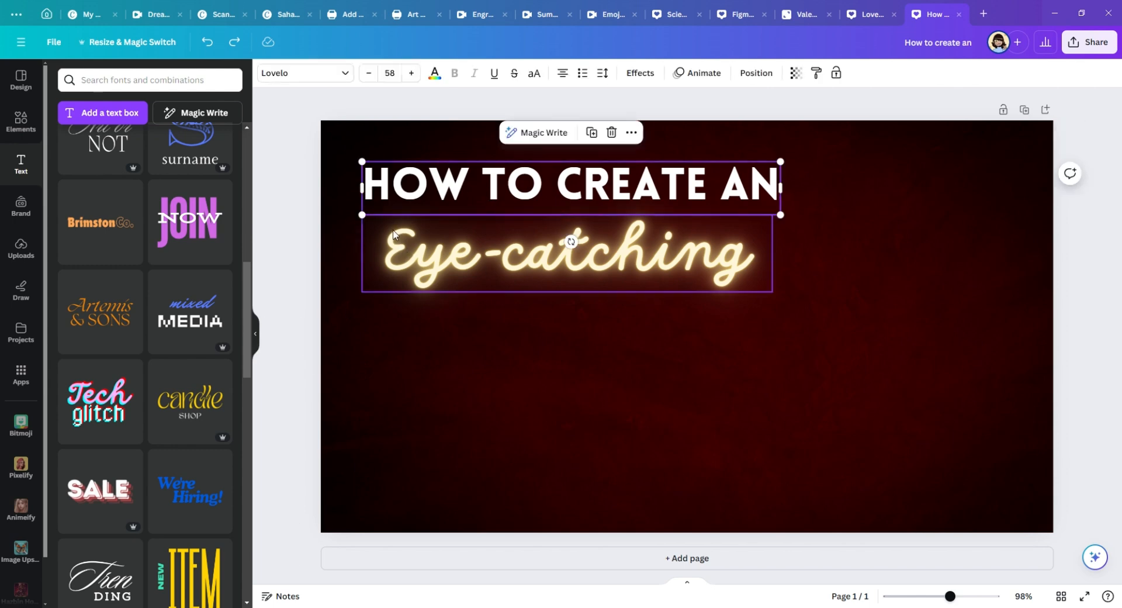
pyautogui.click(263, 124)
pyautogui.click(196, 85)
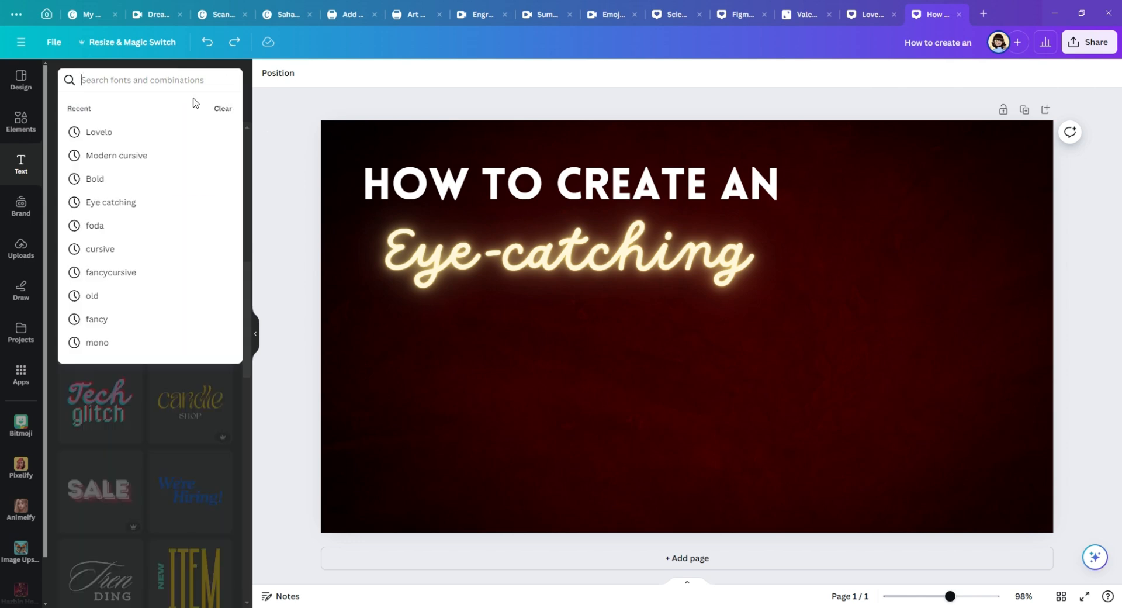
pyautogui.write('Lovelo')
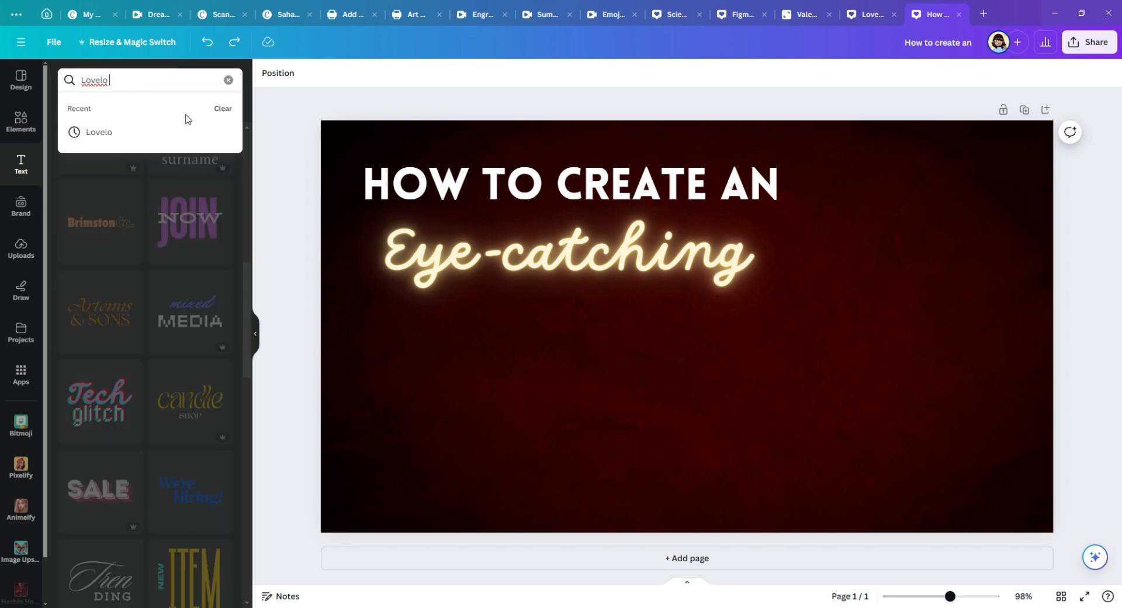
pyautogui.press('Return')
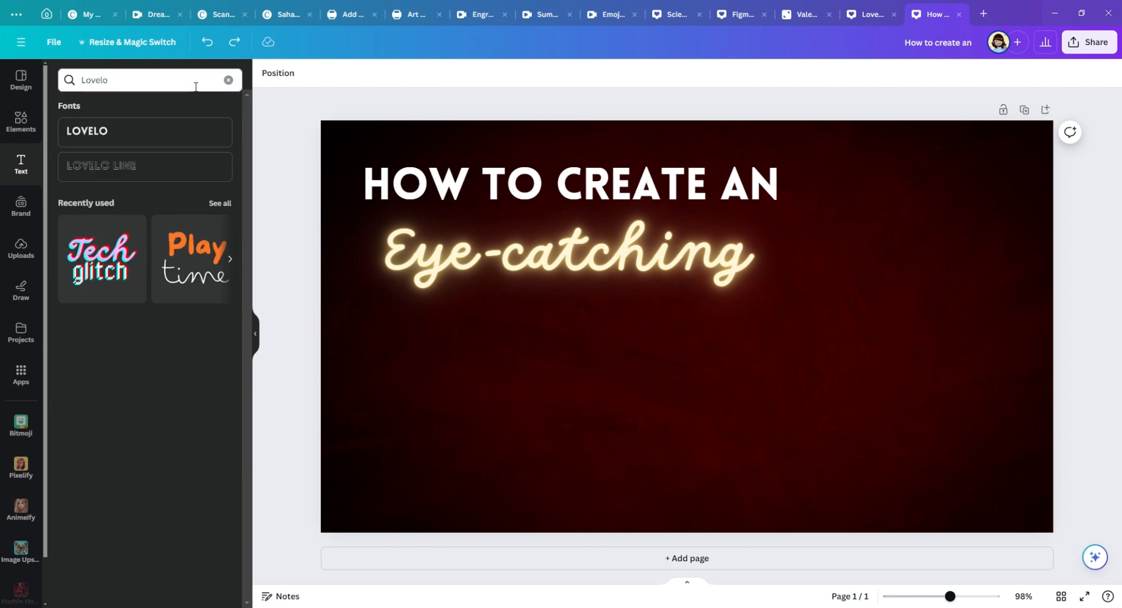
pyautogui.click(195, 174)
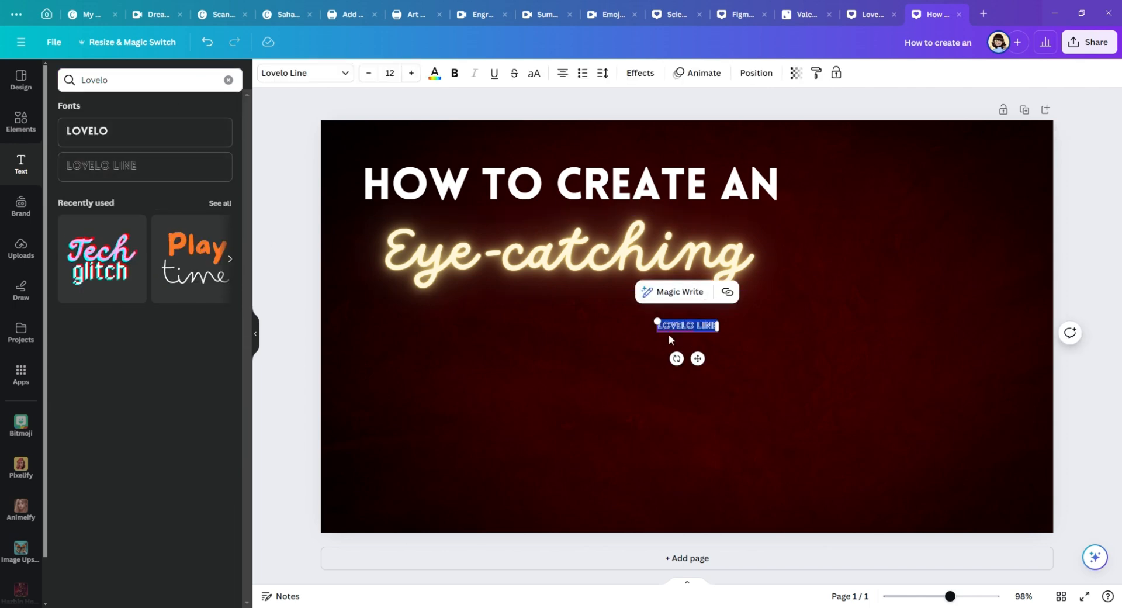
pyautogui.moveTo(657, 322); pyautogui.dragTo(424, 195)
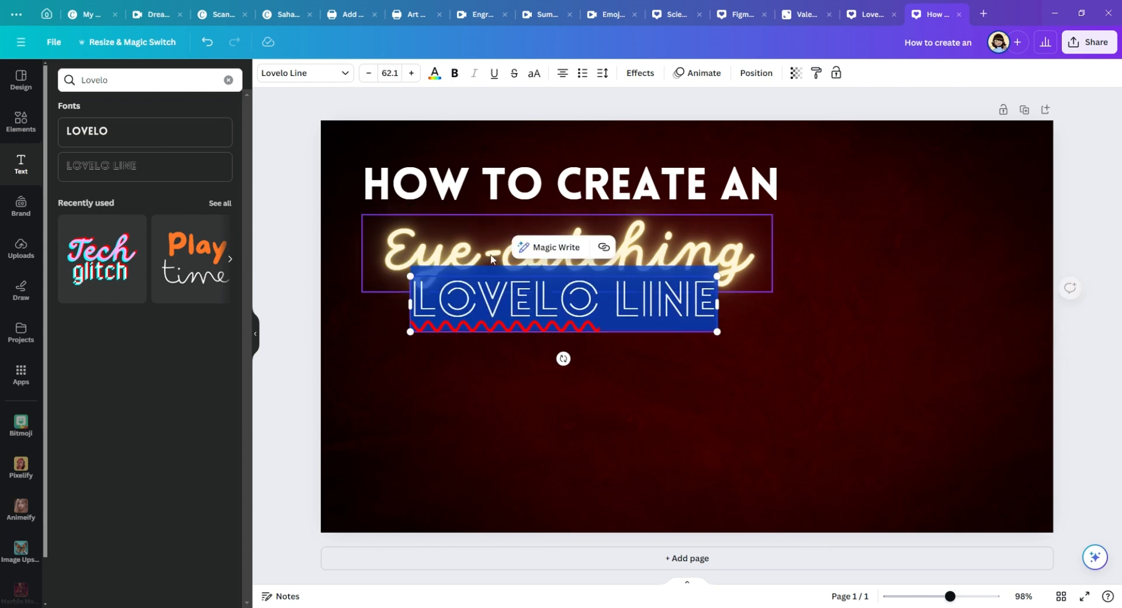
# Step: Replace the Lovelo Line text with a bold, white "THUMBNAIL"
pyautogui.click(455, 72)
pyautogui.write('THU')
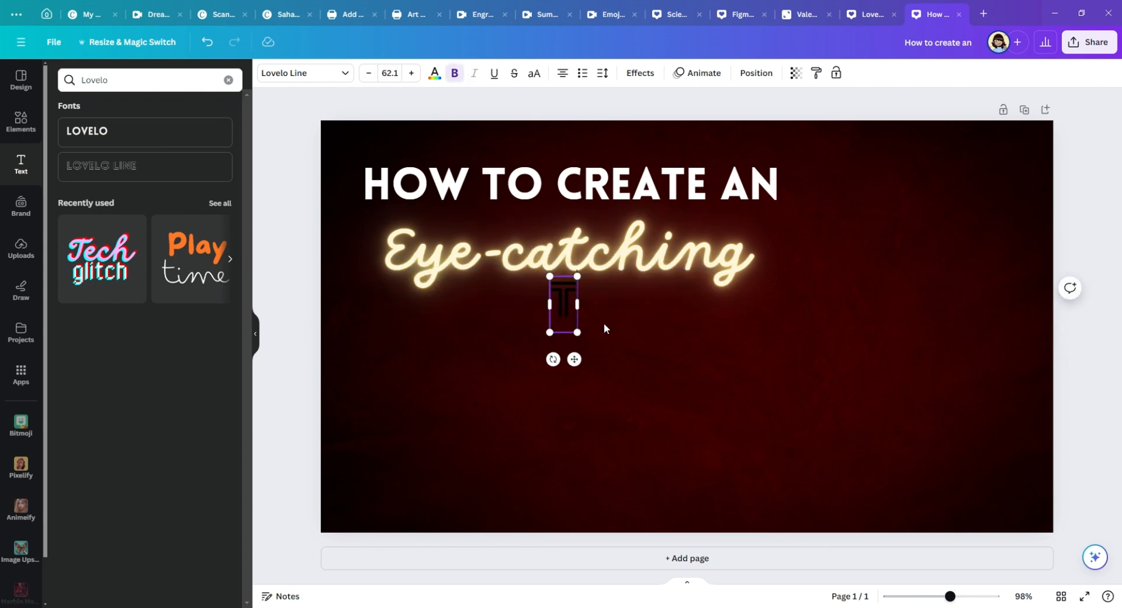
pyautogui.write('BNAIL')
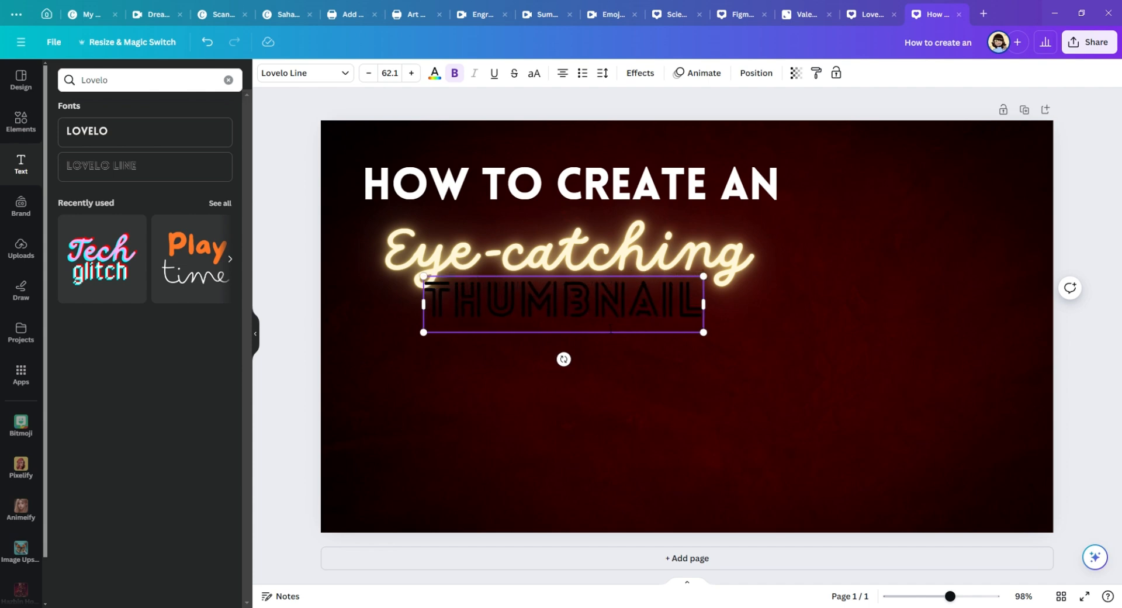
pyautogui.hotkey('ctrl', 'a')
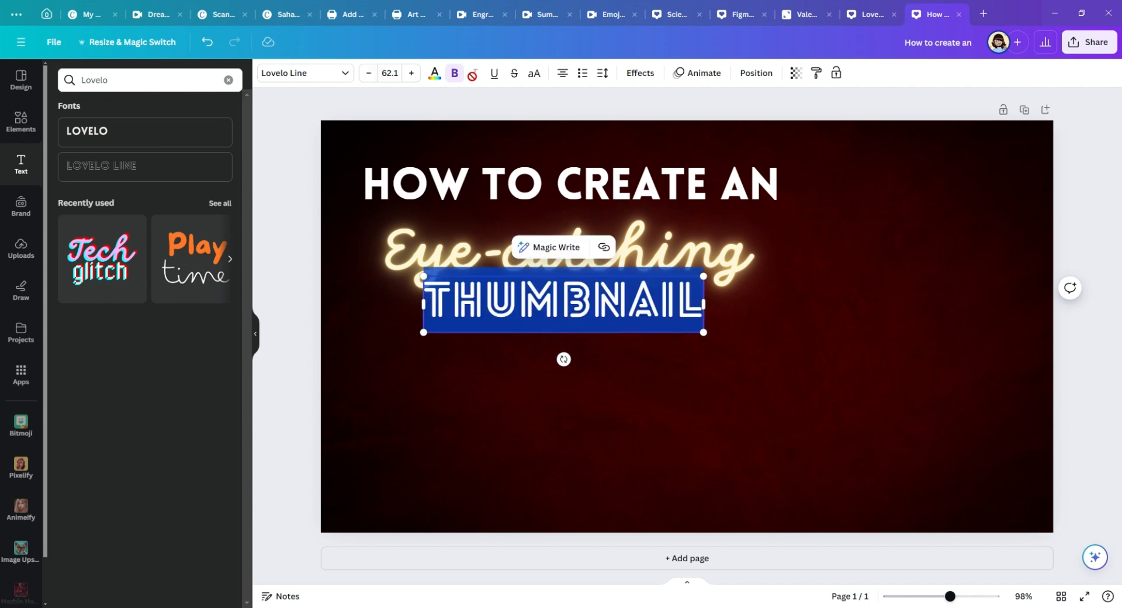
pyautogui.click(435, 74)
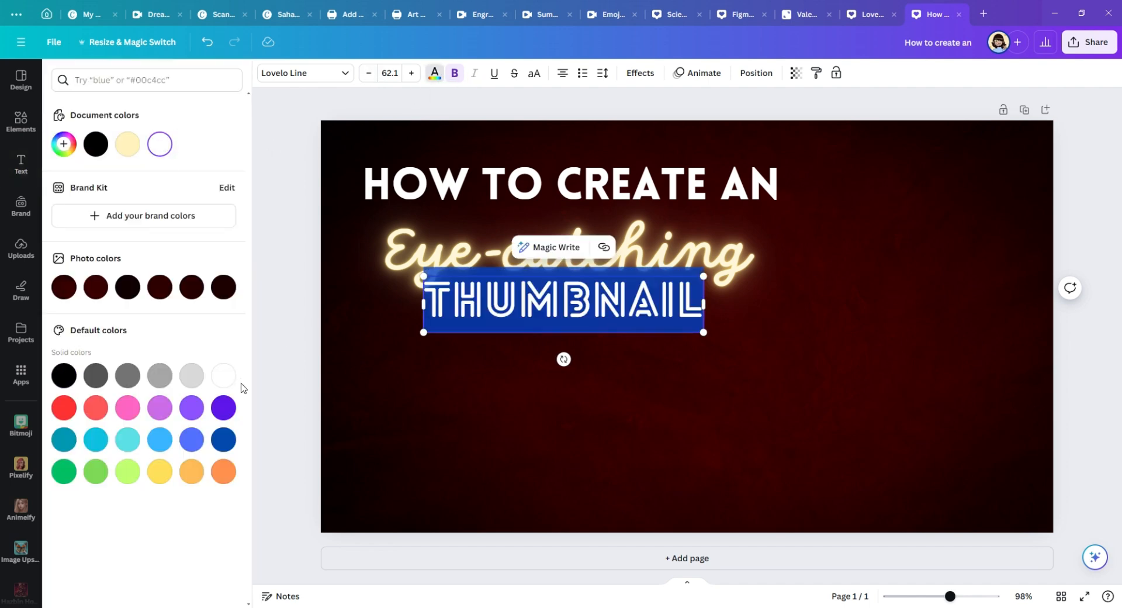
pyautogui.click(561, 301)
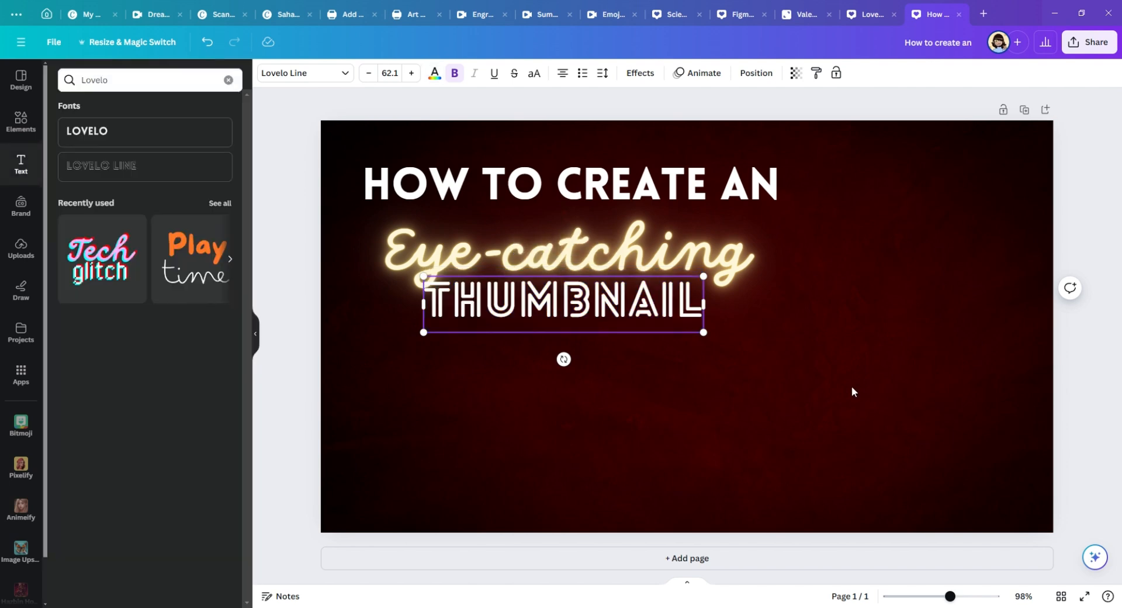
# Step: Move "THUMBNAIL" below the neon line, flush with the heading's left edge, and enlarge it to font size 70.8
pyautogui.click(691, 343)
pyautogui.moveTo(639, 327); pyautogui.dragTo(587, 340)
pyautogui.moveTo(650, 355); pyautogui.dragTo(682, 360)
# Step: Left-align the "Eye-catching" text, and shrink "THUMBNAIL" to font size 66.7, keeping it flush with the left edge of the lines above
pyautogui.click(692, 242)
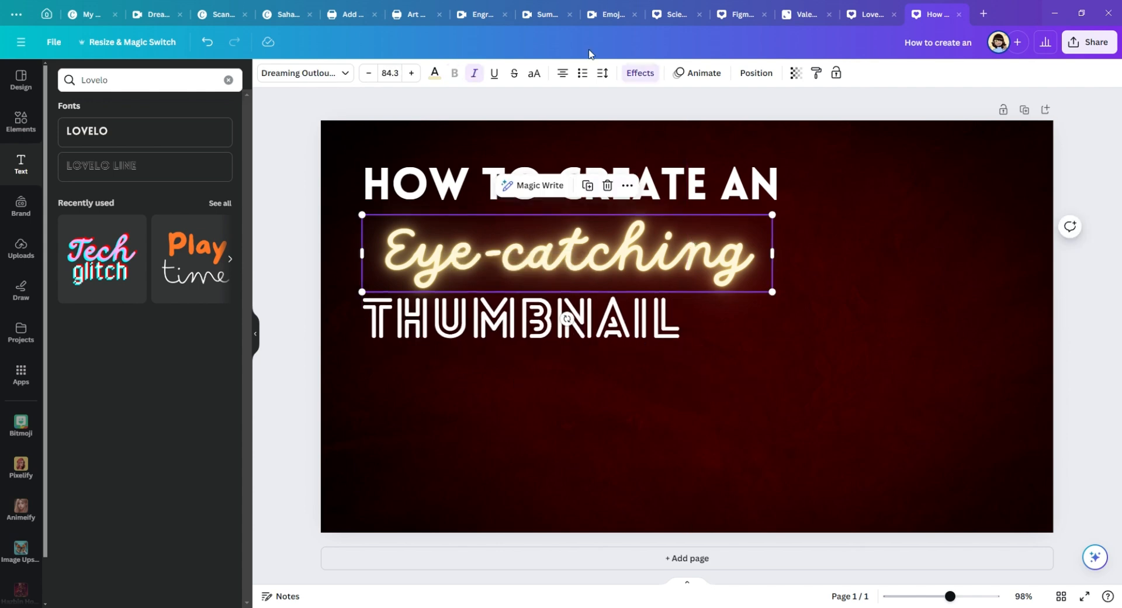
pyautogui.click(564, 73)
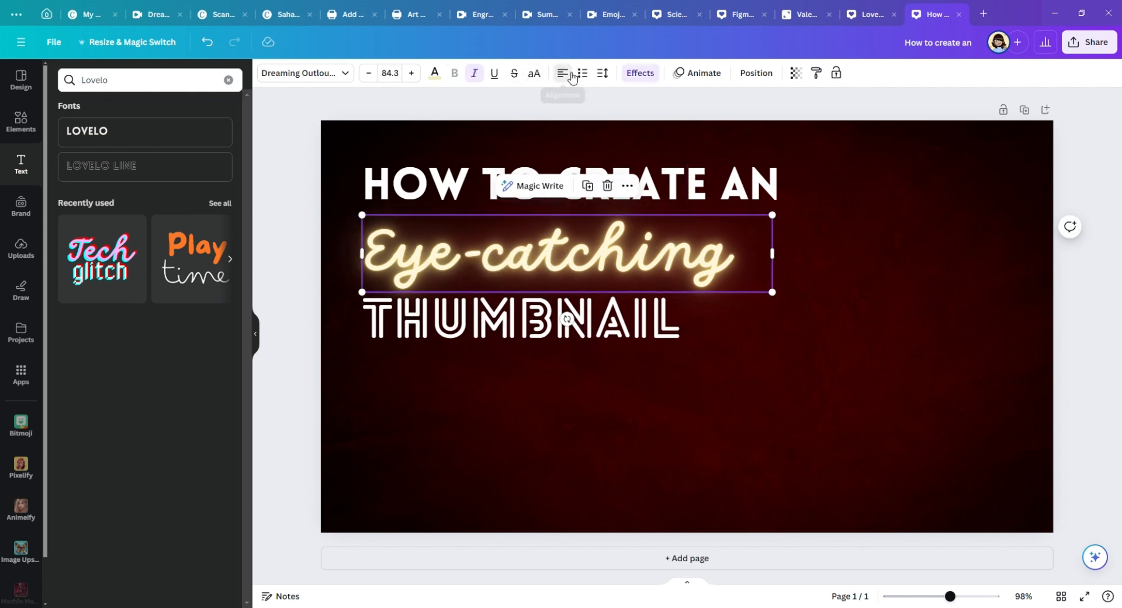
pyautogui.click(622, 336)
pyautogui.moveTo(621, 336)
pyautogui.mouseDown()
pyautogui.moveTo(607, 336)
pyautogui.moveTo(616, 336)
pyautogui.mouseUp()
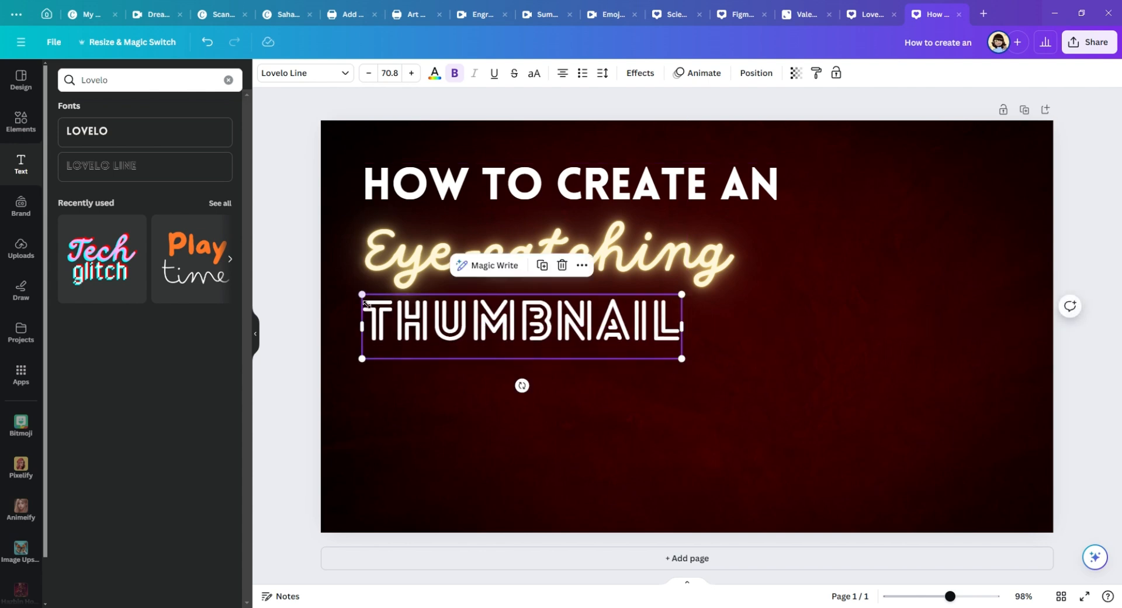
pyautogui.moveTo(365, 302); pyautogui.dragTo(384, 305)
pyautogui.moveTo(492, 325); pyautogui.dragTo(477, 323)
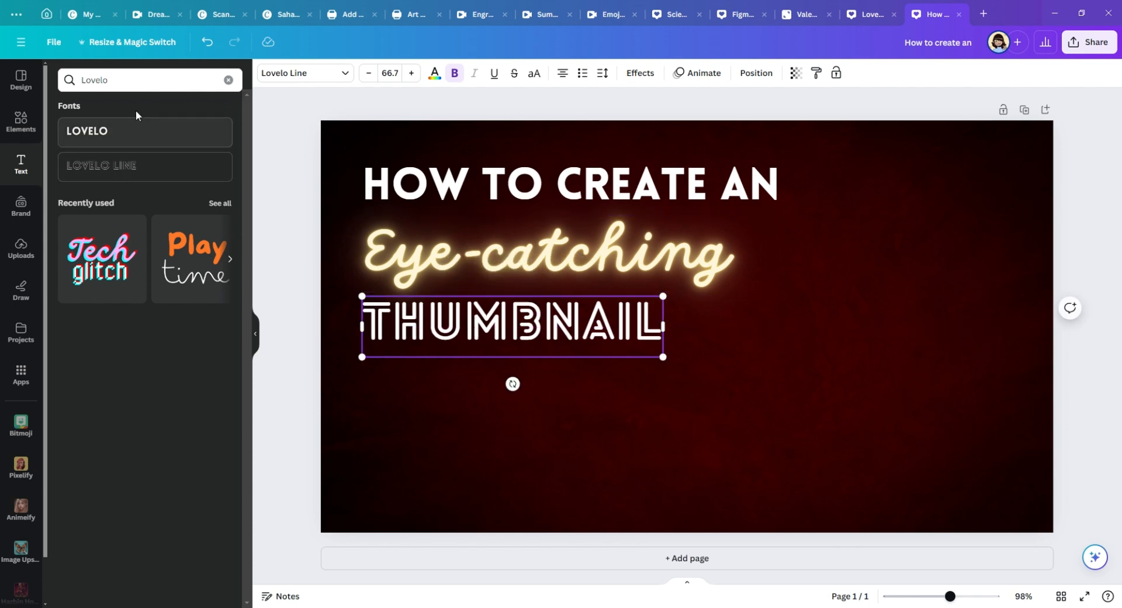
# Step: Review the recent font searches, text animations and available fonts for the "THUMBNAIL" text
pyautogui.click(137, 86)
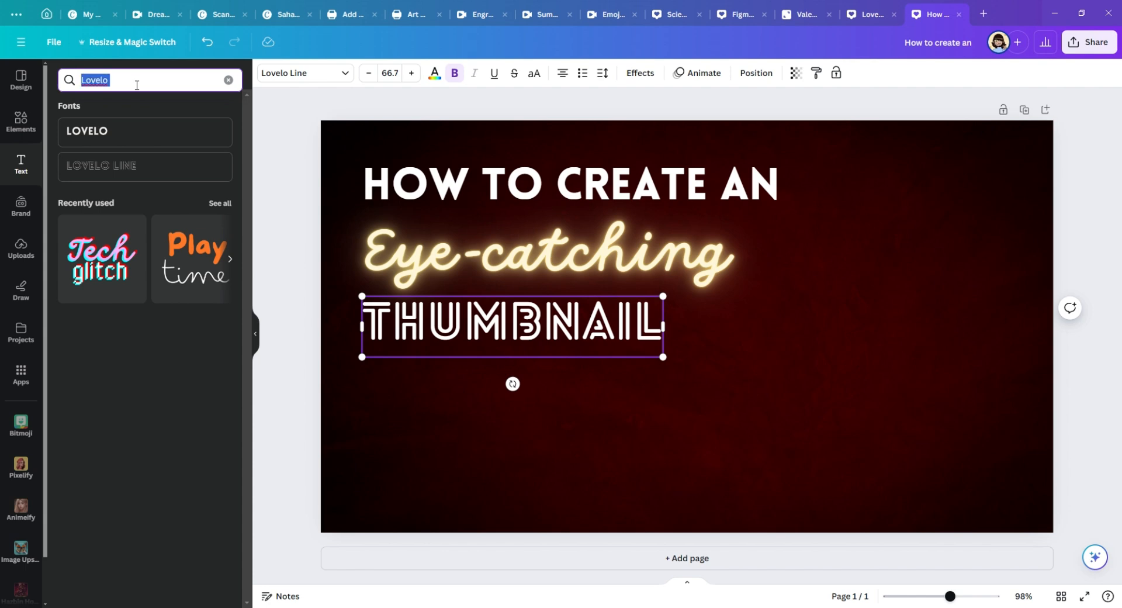
pyautogui.press('BackSpace')
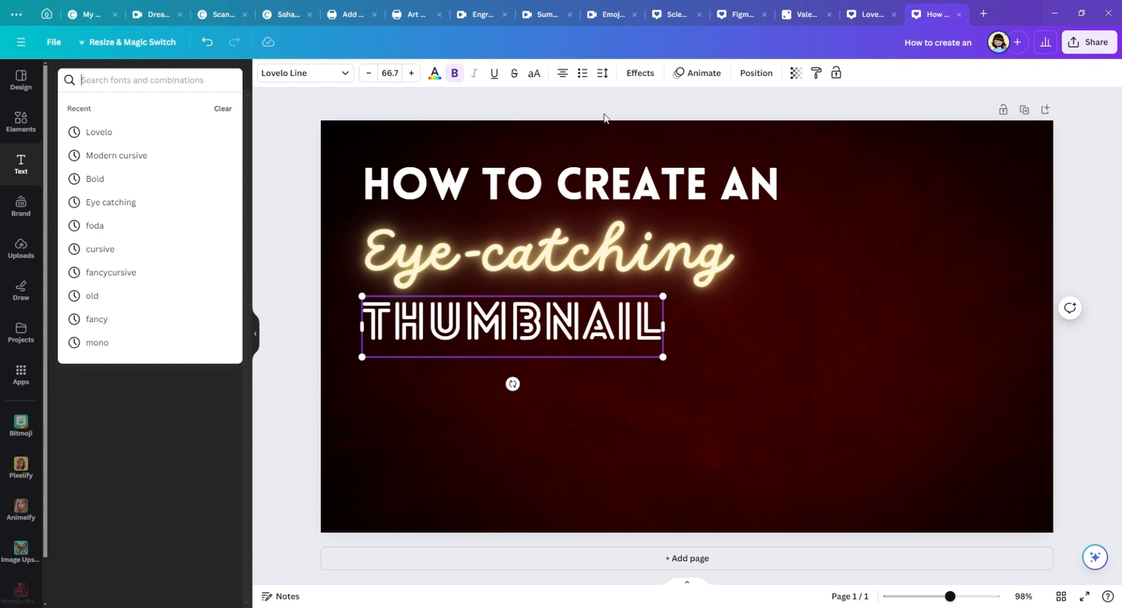
pyautogui.click(693, 80)
pyautogui.click(700, 80)
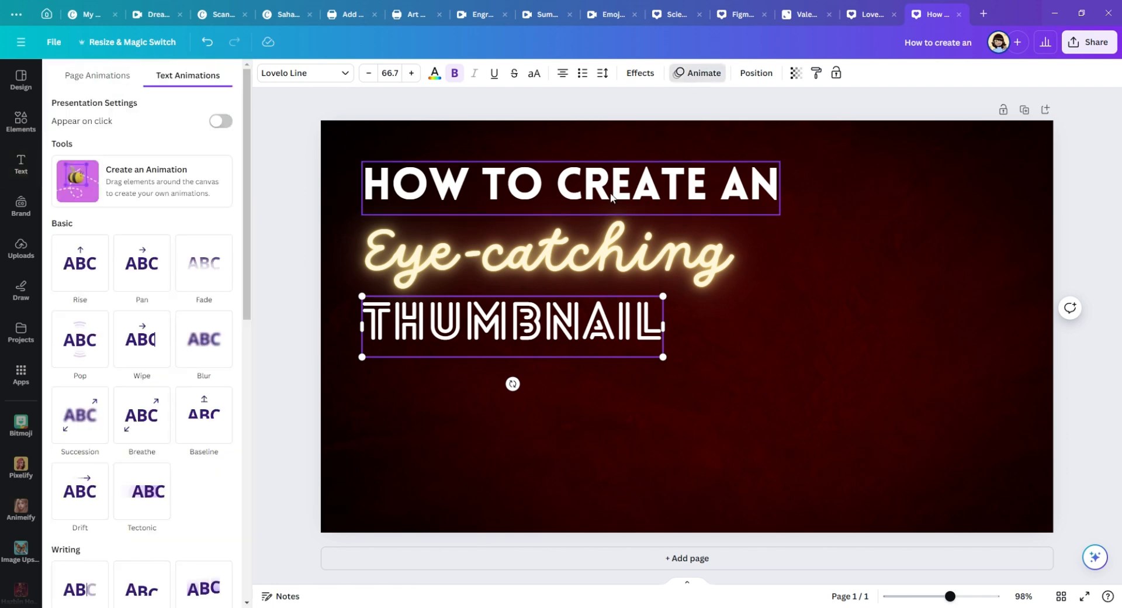
pyautogui.click(328, 75)
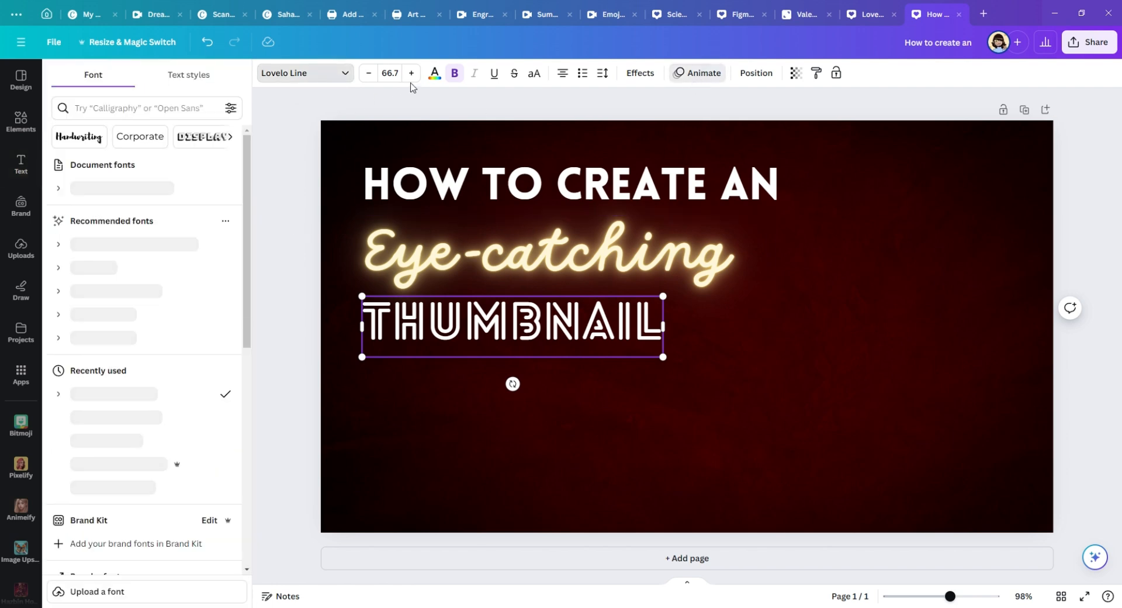
pyautogui.scroll(-2, 107, 257)
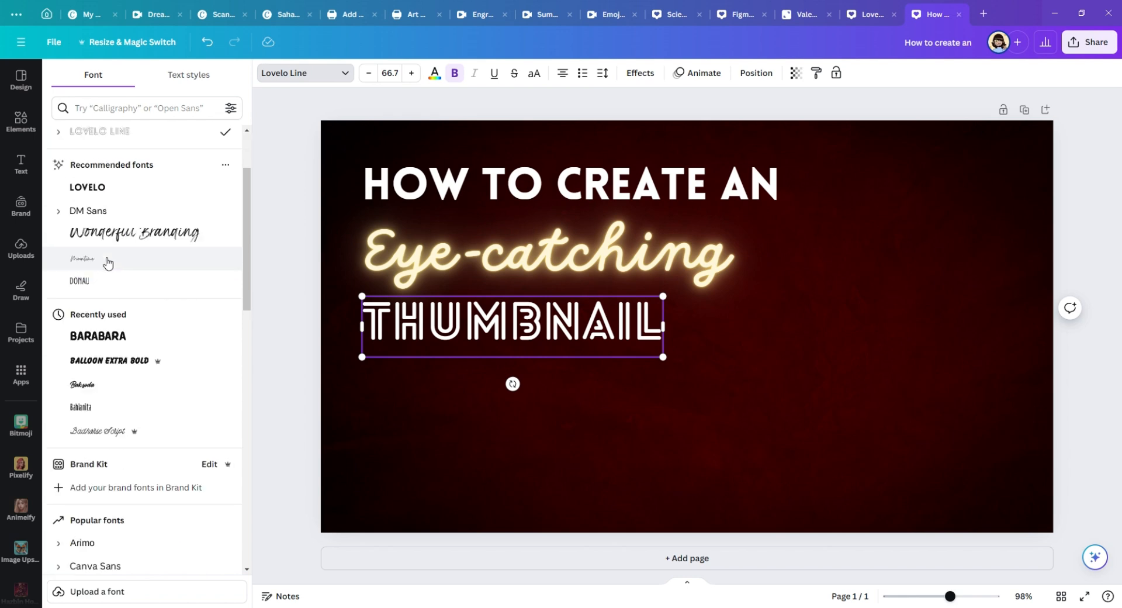
pyautogui.scroll(2, 175, 252)
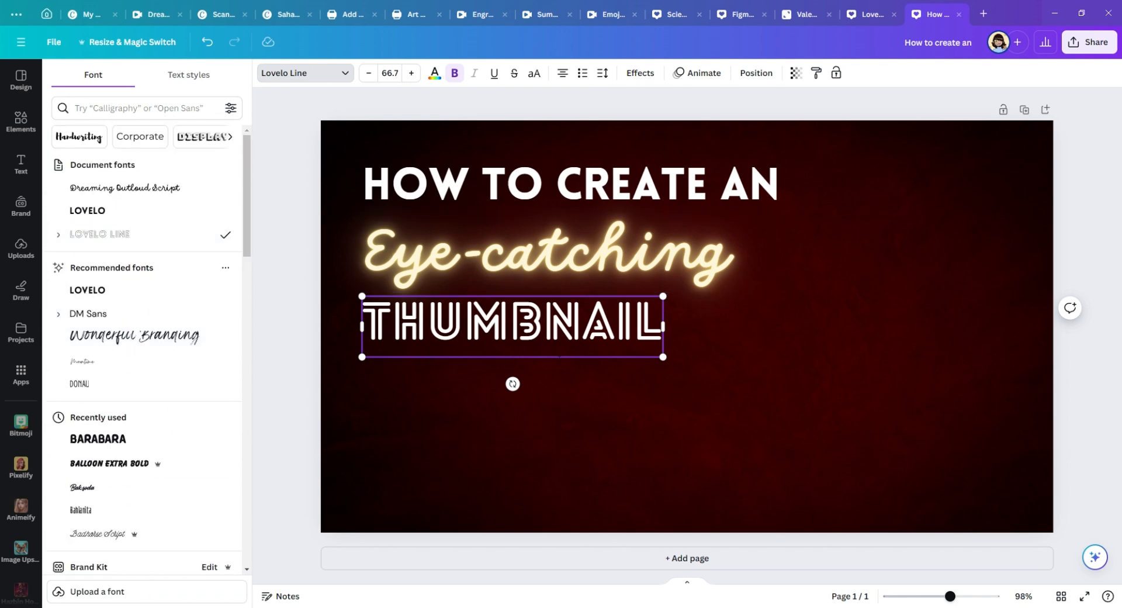
pyautogui.click(570, 246)
pyautogui.click(408, 328)
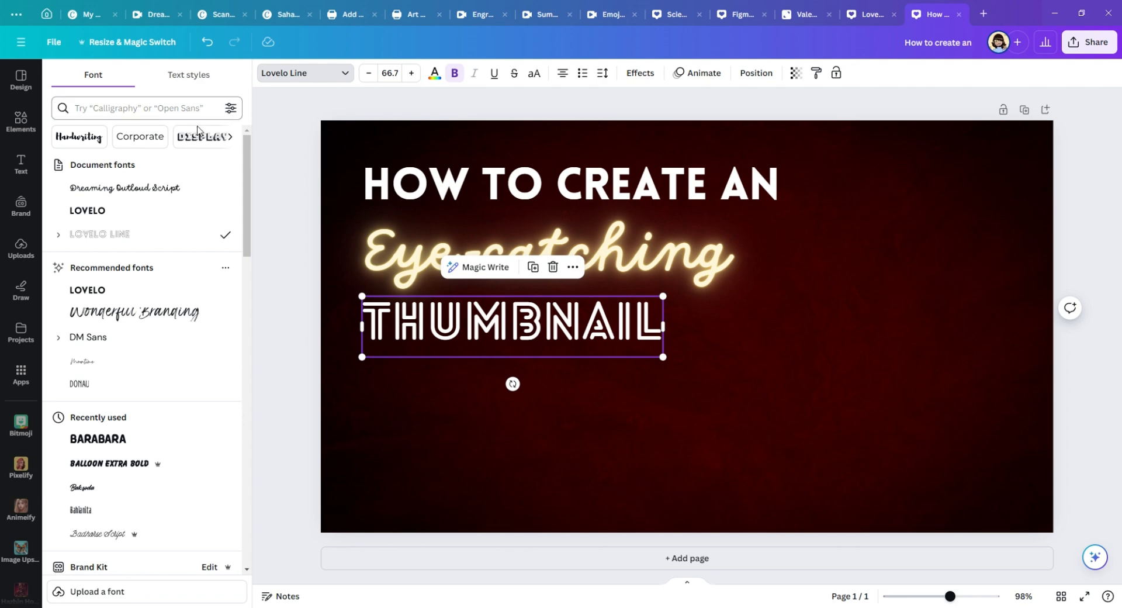
# Step: Search the elements library for "Spark" and look through the graphics results
pyautogui.click(20, 121)
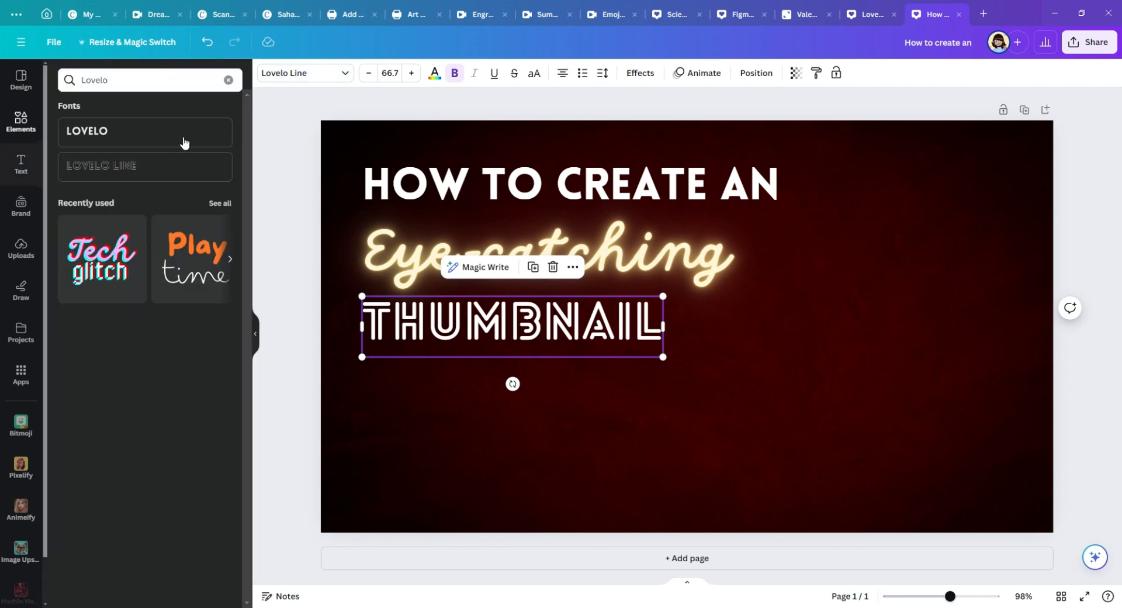
pyautogui.tripleClick(168, 81)
pyautogui.write('Spark')
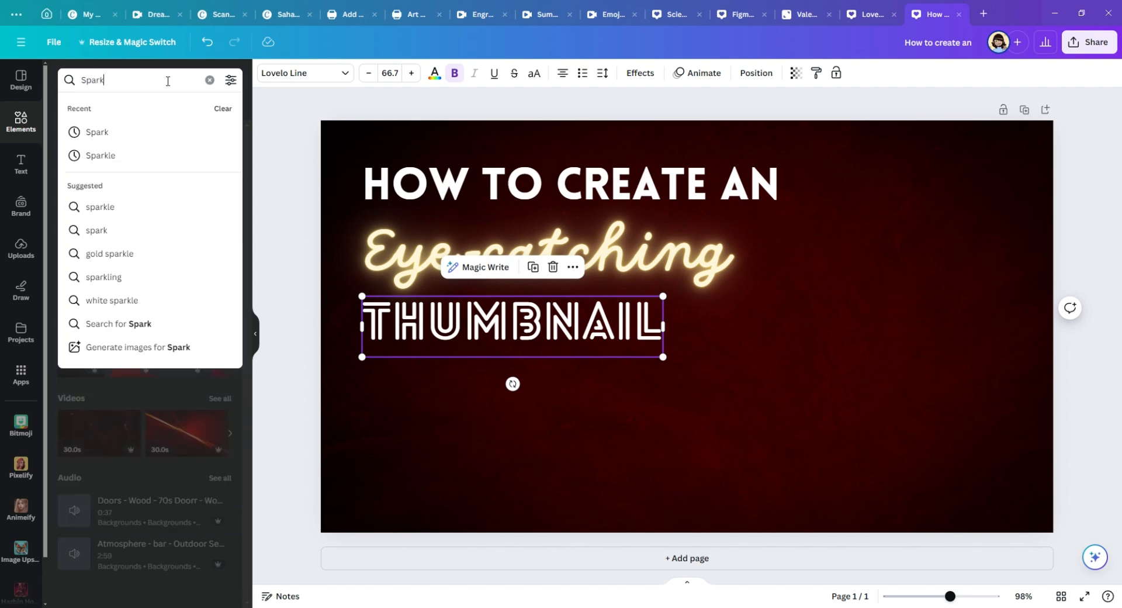
pyautogui.press('Return')
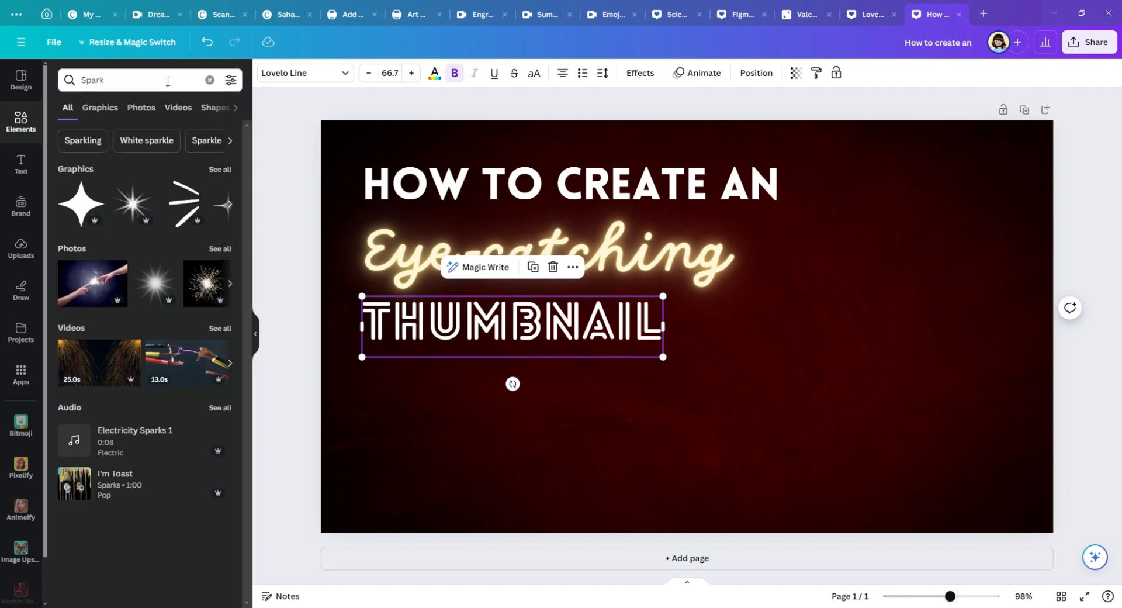
pyautogui.click(232, 203)
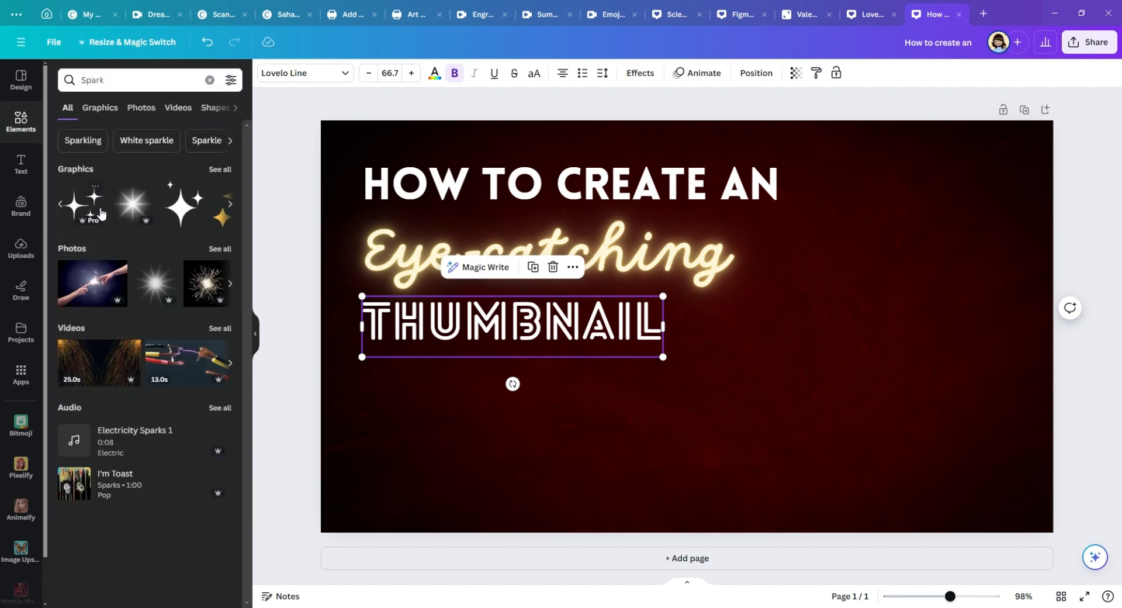
pyautogui.click(196, 217)
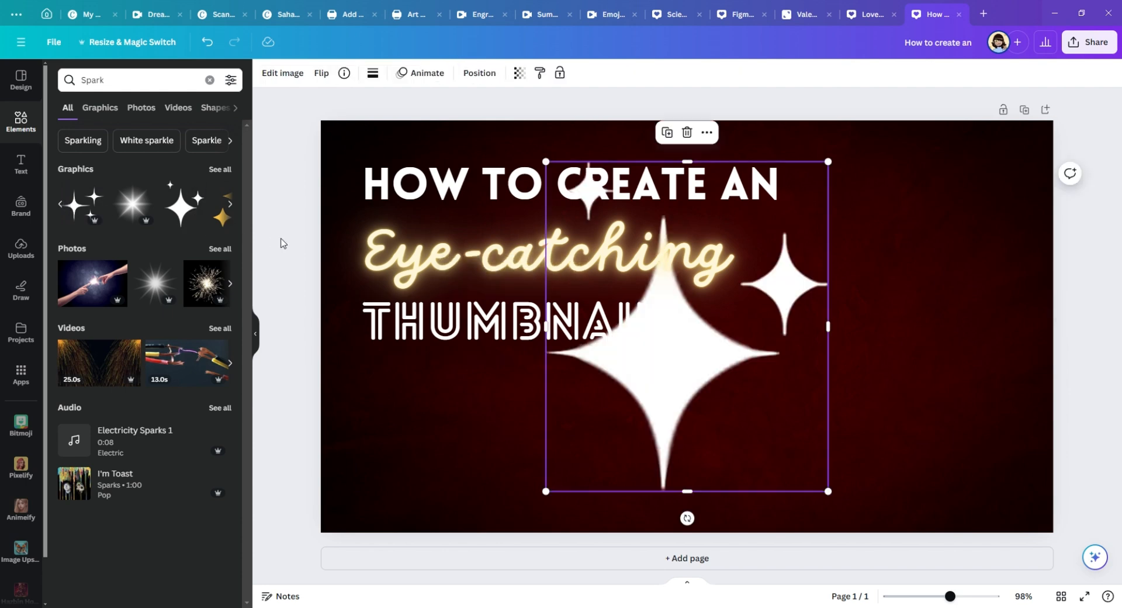
pyautogui.moveTo(769, 291); pyautogui.dragTo(939, 335)
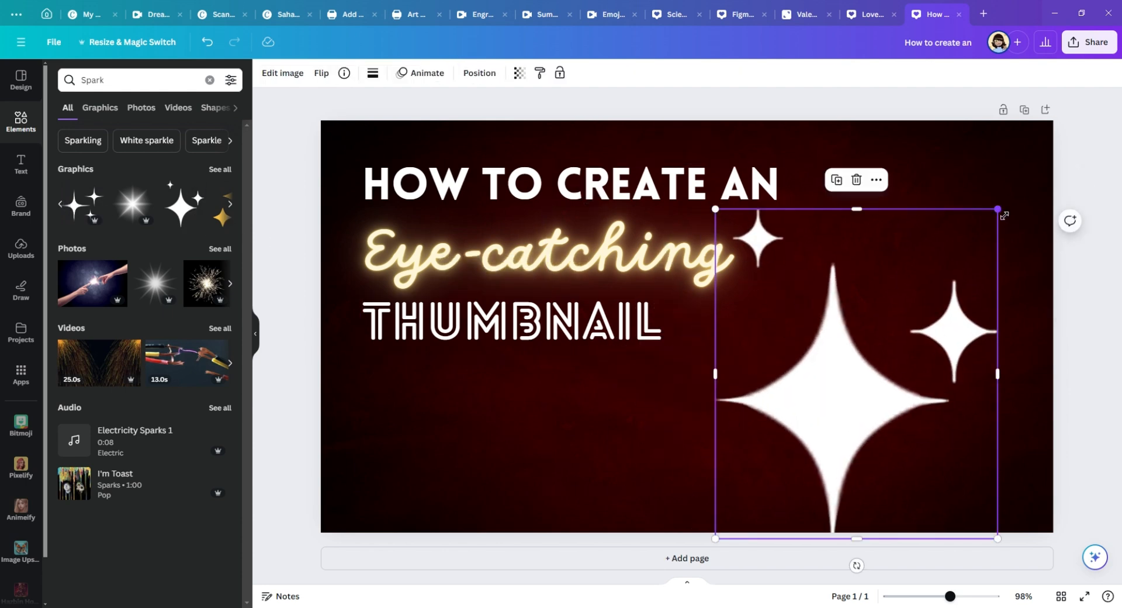
pyautogui.moveTo(1004, 215); pyautogui.dragTo(756, 249)
pyautogui.click(724, 484)
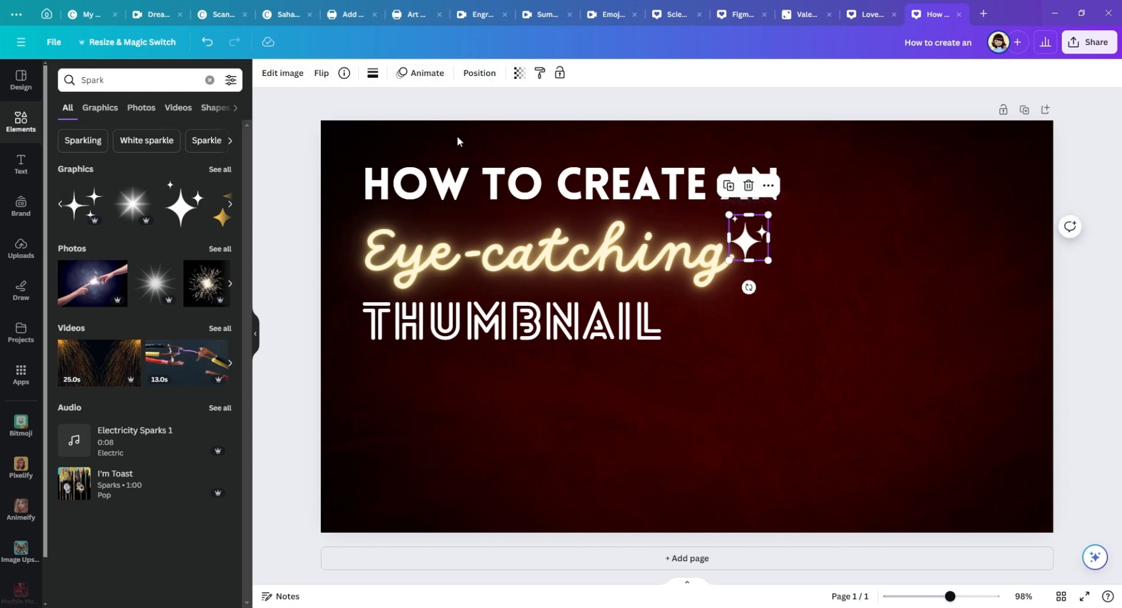
pyautogui.click(271, 369)
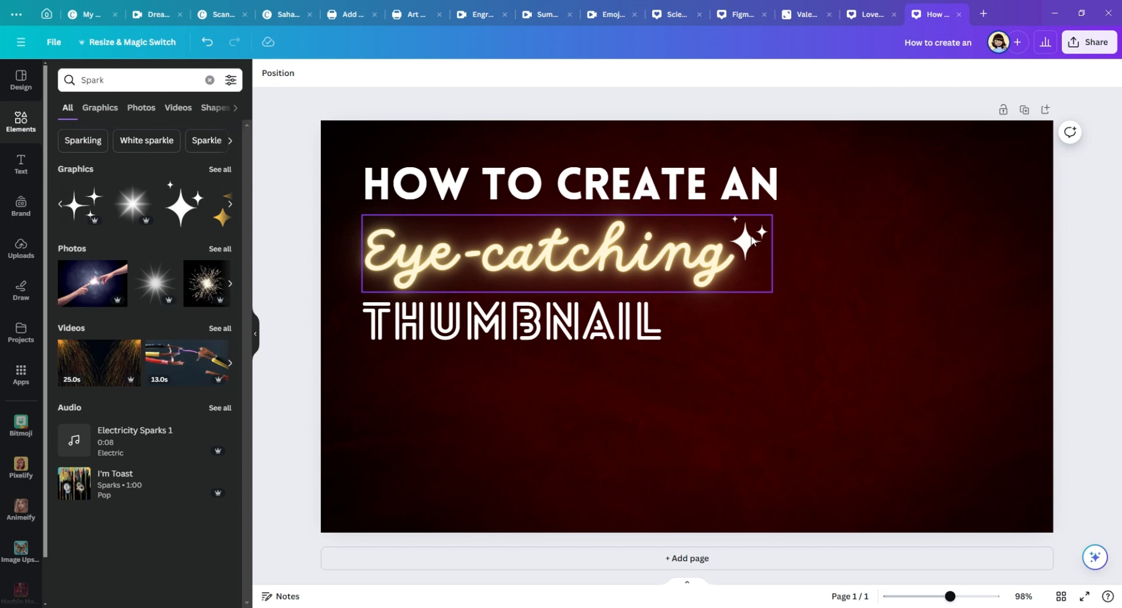
pyautogui.hotkey('ctrl', 'z')
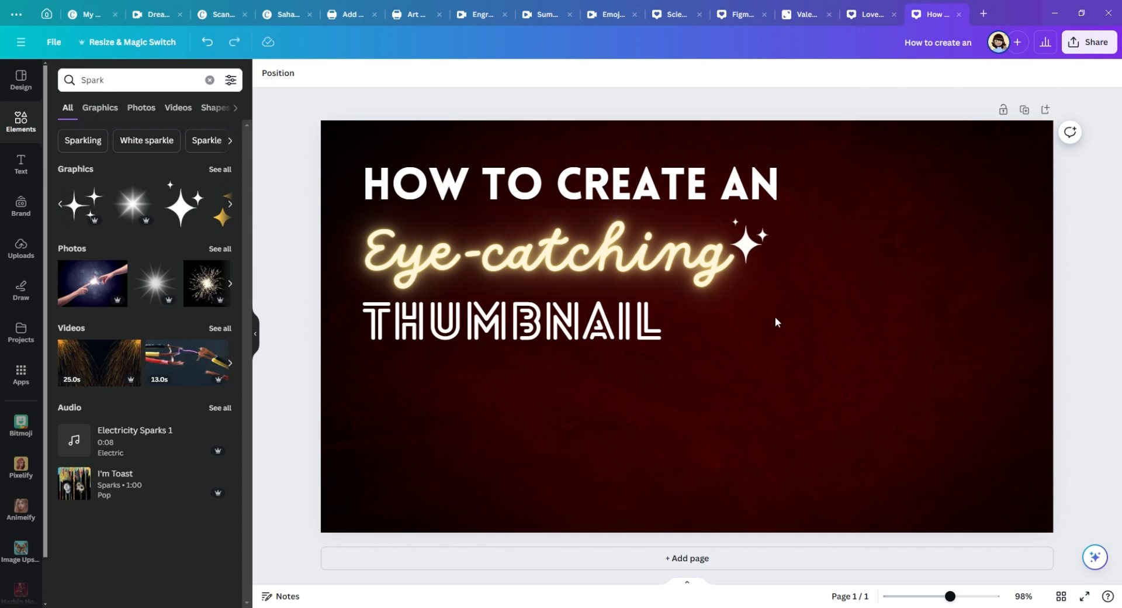
pyautogui.hotkey('ctrl', 'z')
pyautogui.click(726, 525)
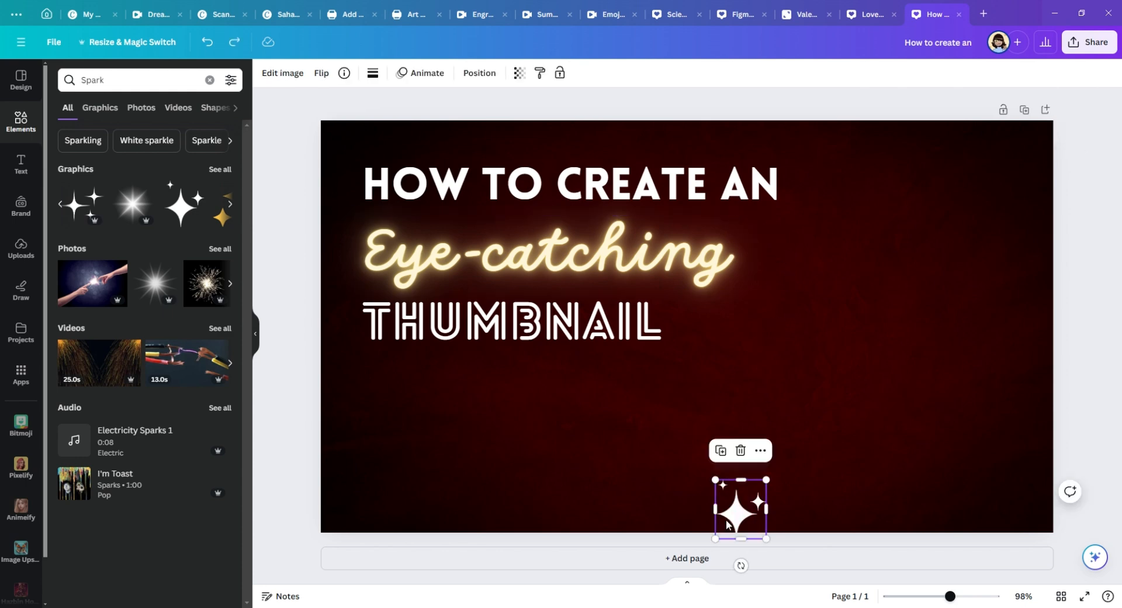
pyautogui.press('Delete')
# Step: Add the gold three-star sparkle graphic and recolour it pale cream, #FFF8DD
pyautogui.click(231, 206)
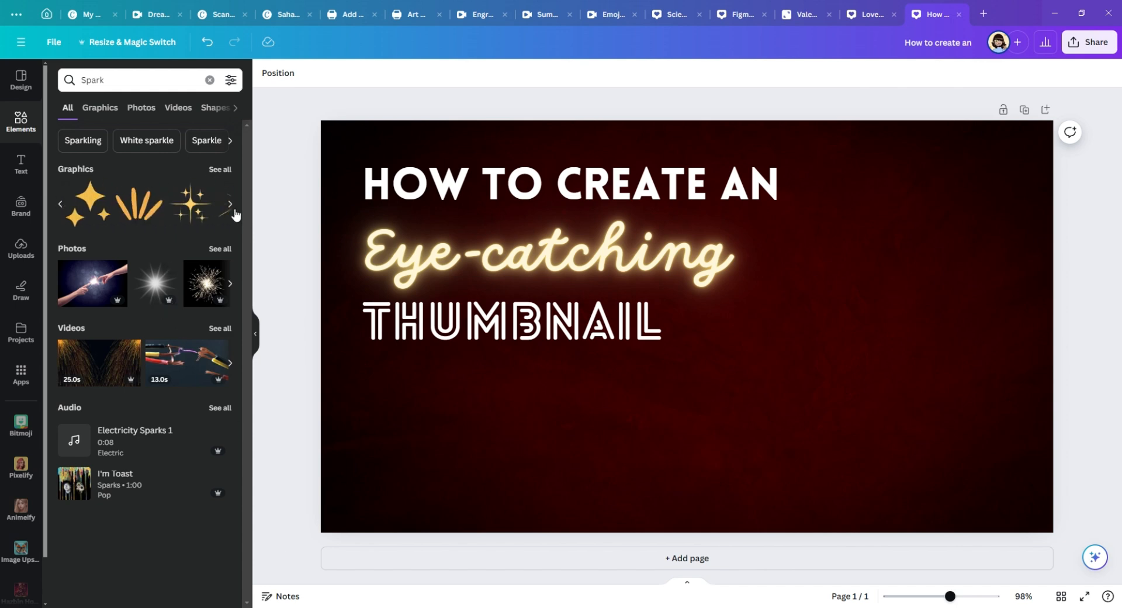
pyautogui.click(83, 202)
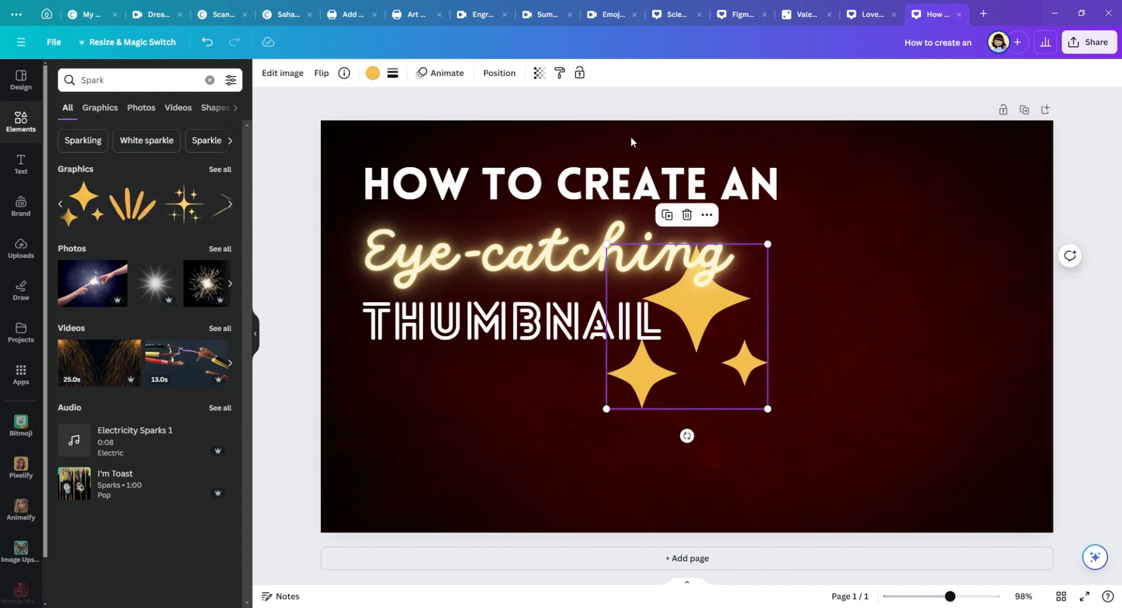
pyautogui.click(372, 74)
pyautogui.click(127, 146)
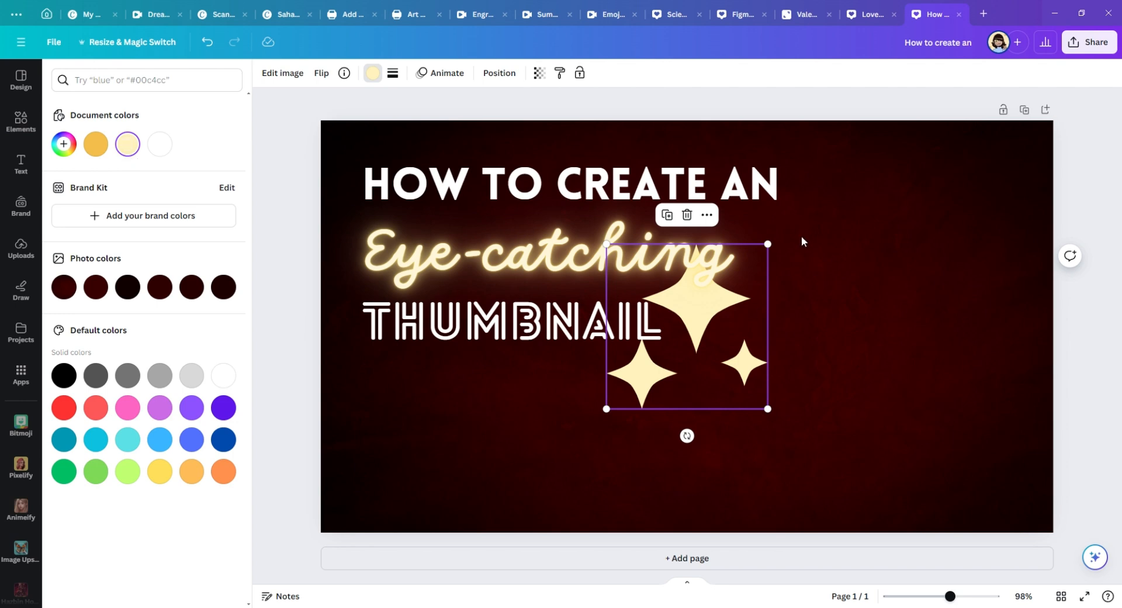
pyautogui.click(64, 144)
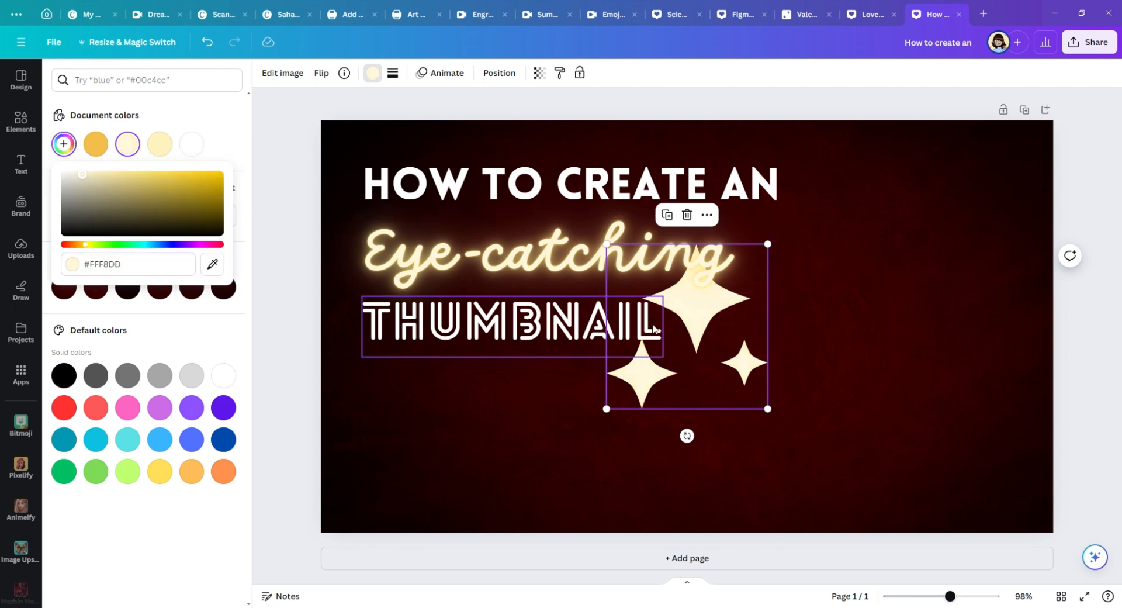
# Step: Shrink the cream sparkle graphic and place it just after the end of the "Eye-catching" text
pyautogui.moveTo(735, 314); pyautogui.dragTo(877, 251)
pyautogui.moveTo(919, 190); pyautogui.dragTo(778, 244)
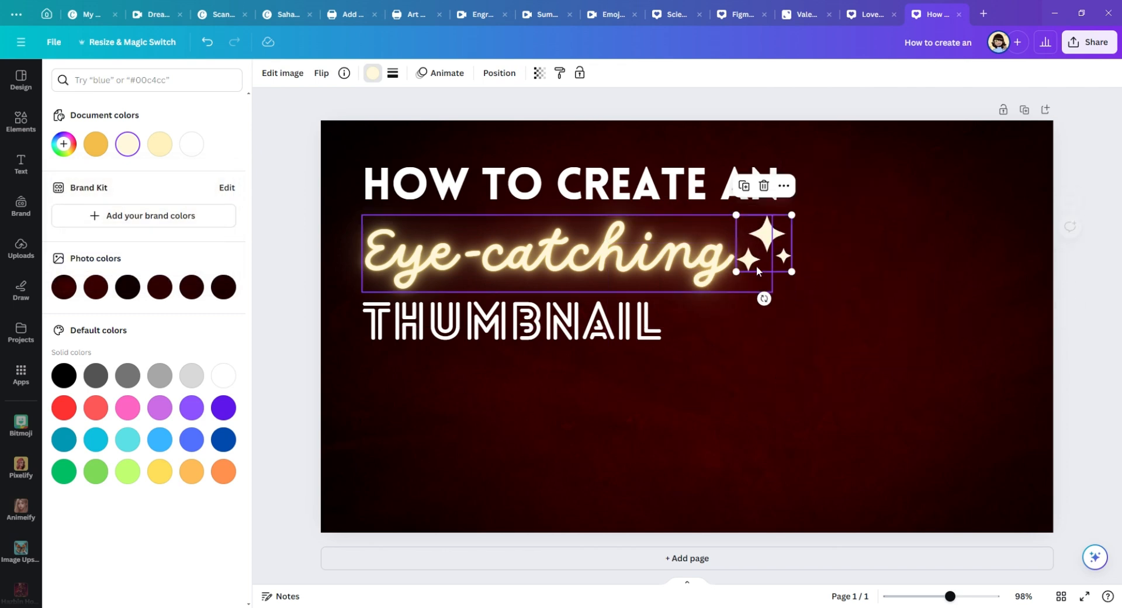
pyautogui.click(288, 385)
pyautogui.click(297, 383)
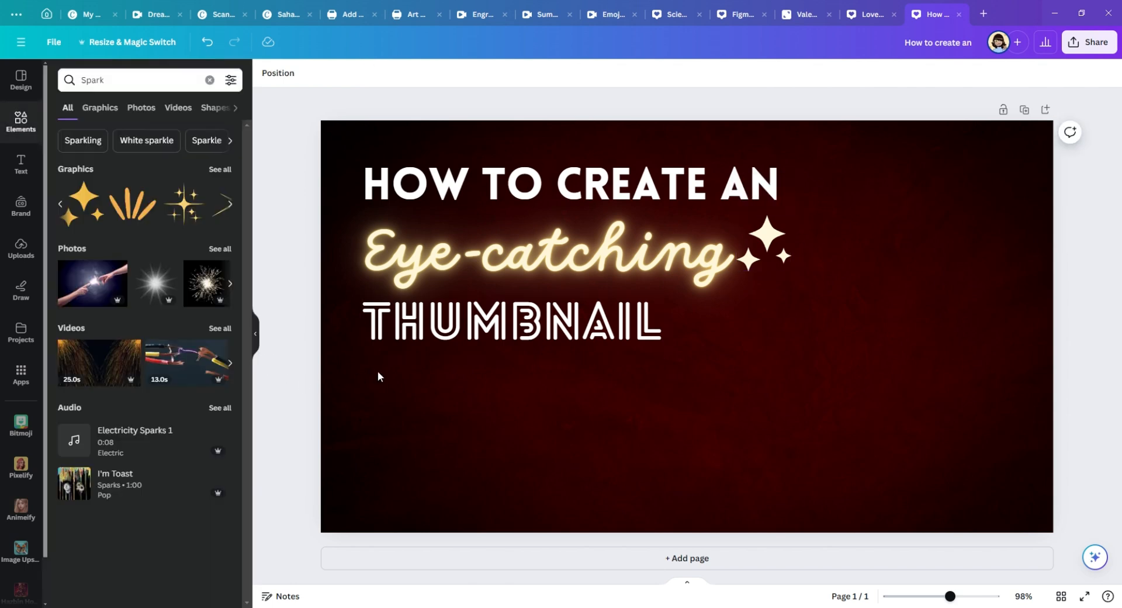
# Step: Add the white sparkle-dust trail from the full Spark graphics results, and scale and position it across the three text lines
pyautogui.click(229, 203)
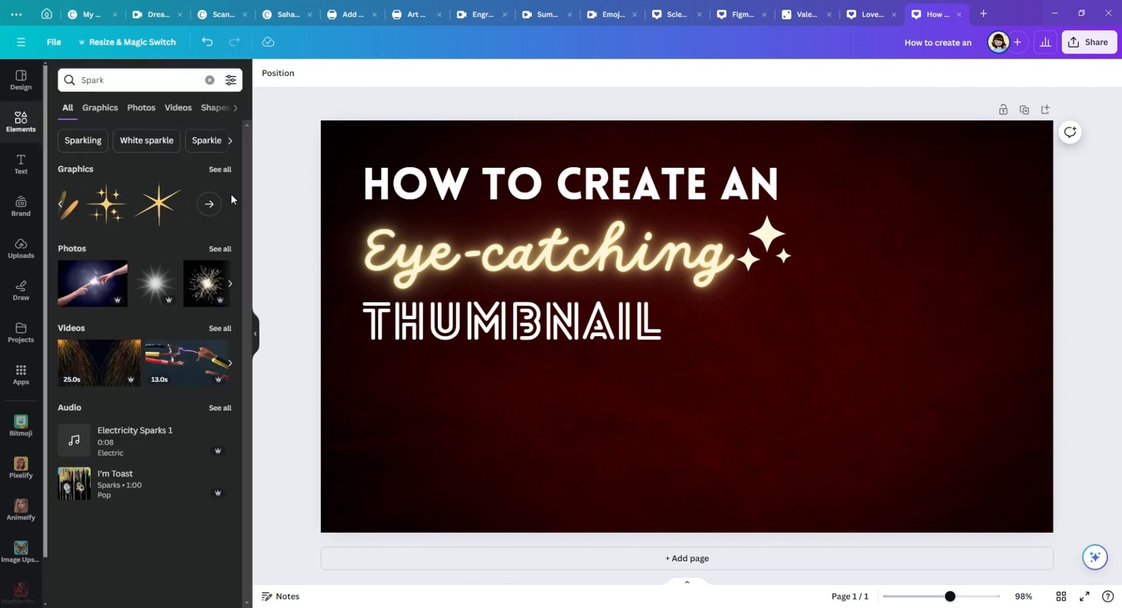
pyautogui.click(230, 201)
pyautogui.click(213, 205)
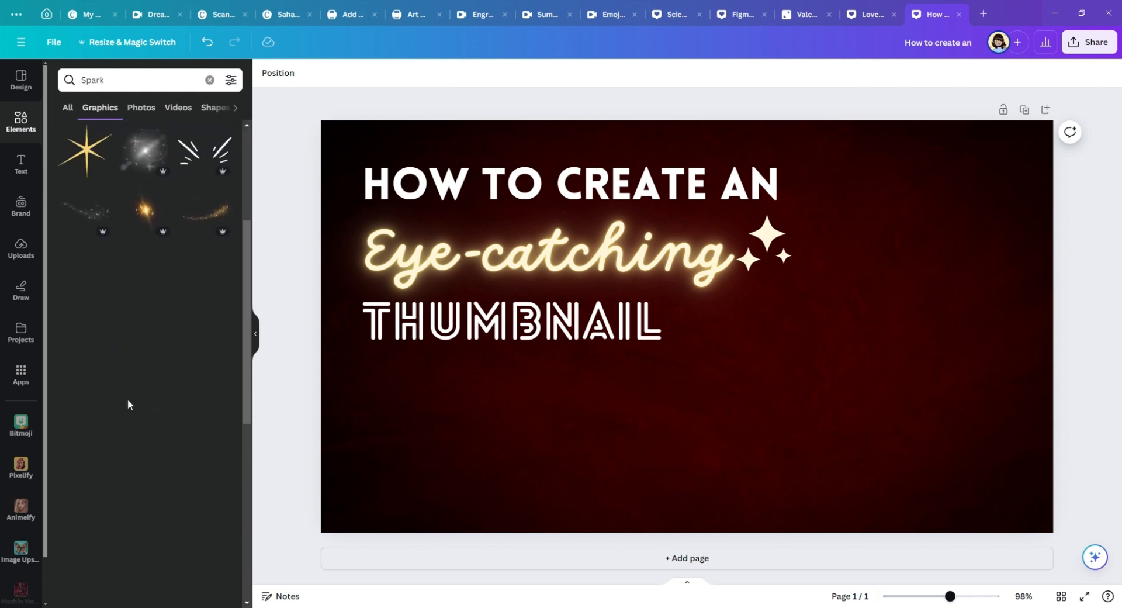
pyautogui.scroll(-10, 115, 409)
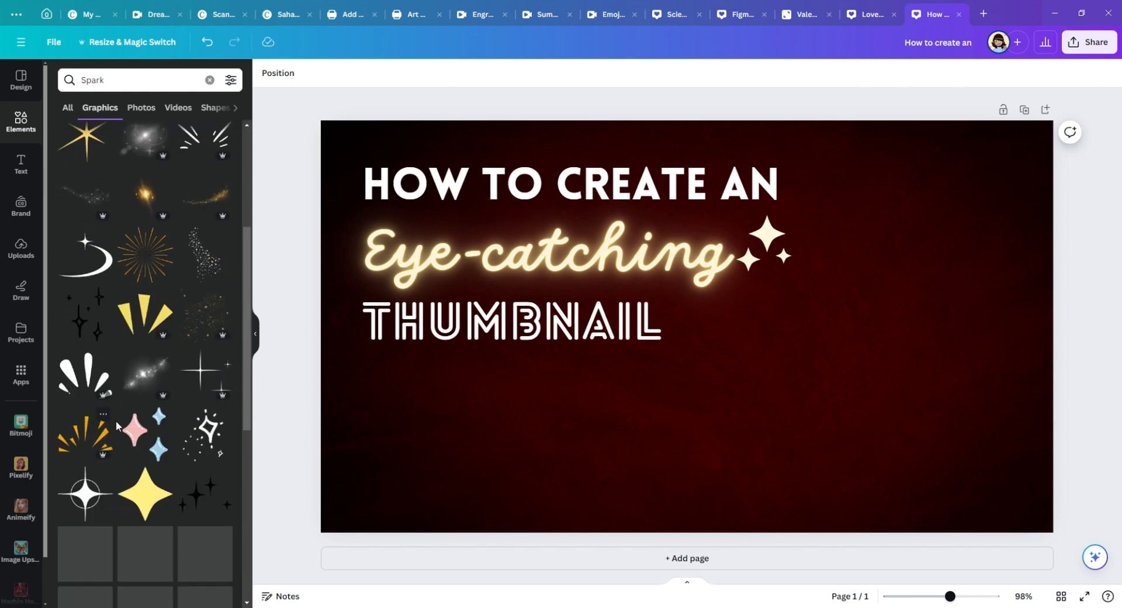
pyautogui.scroll(-2, 164, 319)
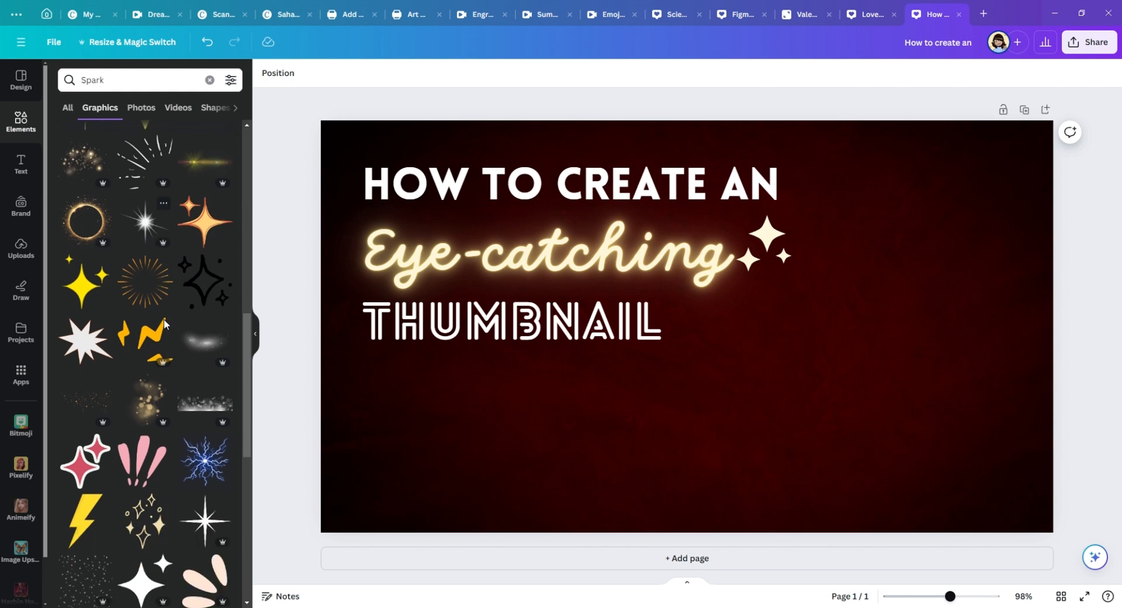
pyautogui.scroll(-1, 208, 320)
pyautogui.scroll(-5, 206, 318)
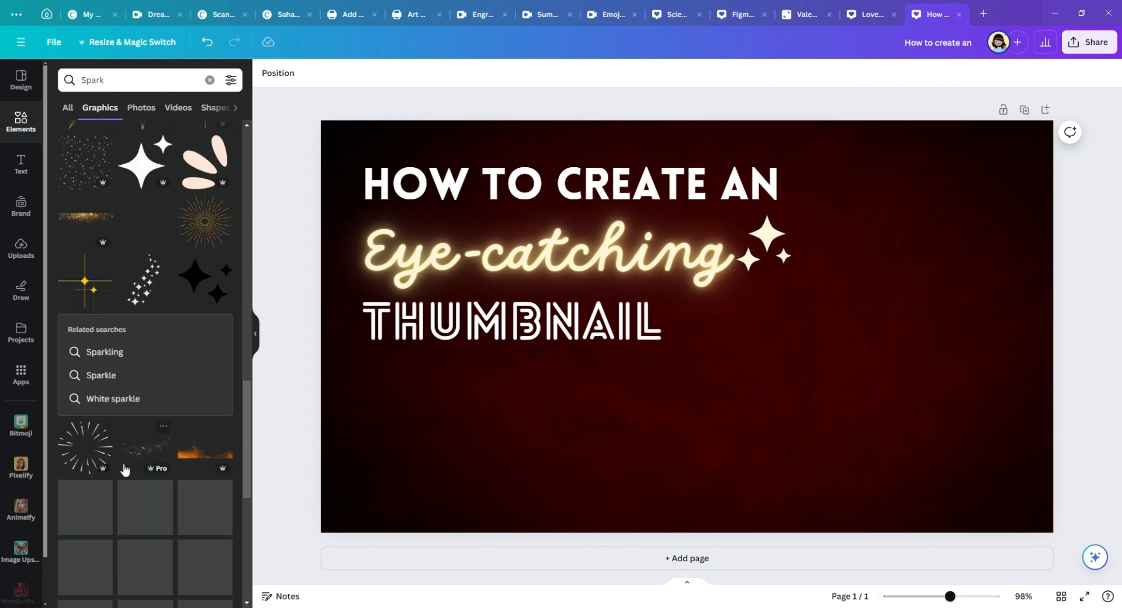
pyautogui.click(140, 449)
pyautogui.moveTo(705, 374); pyautogui.dragTo(662, 352)
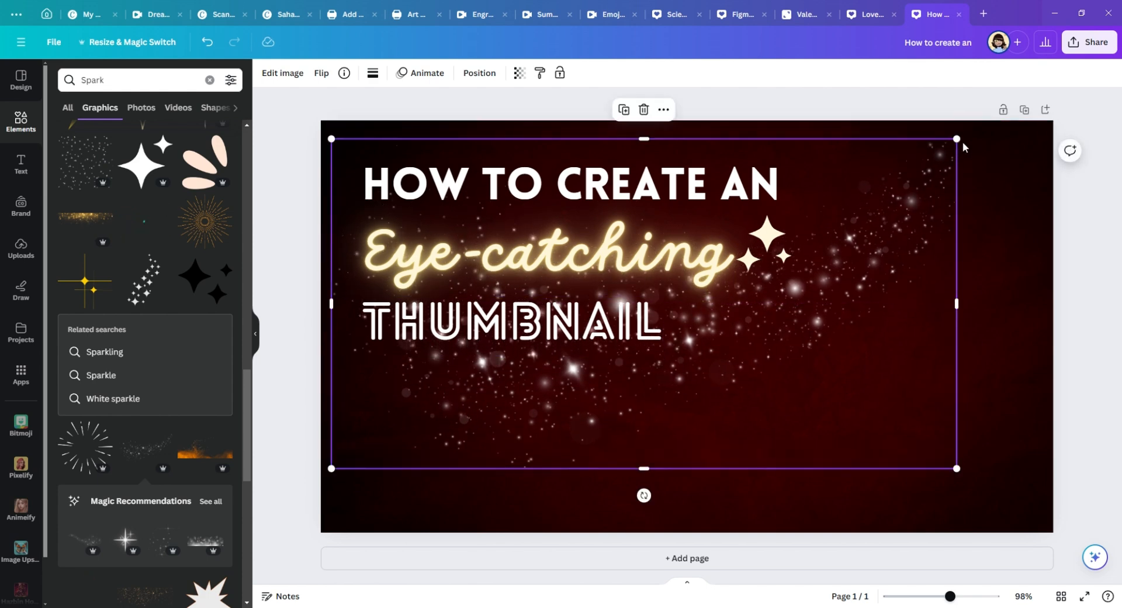
pyautogui.moveTo(964, 146); pyautogui.dragTo(830, 212)
pyautogui.moveTo(738, 323); pyautogui.dragTo(763, 265)
# Step: Send the sparkle-dust trail behind the text layers
pyautogui.rightClick(806, 266)
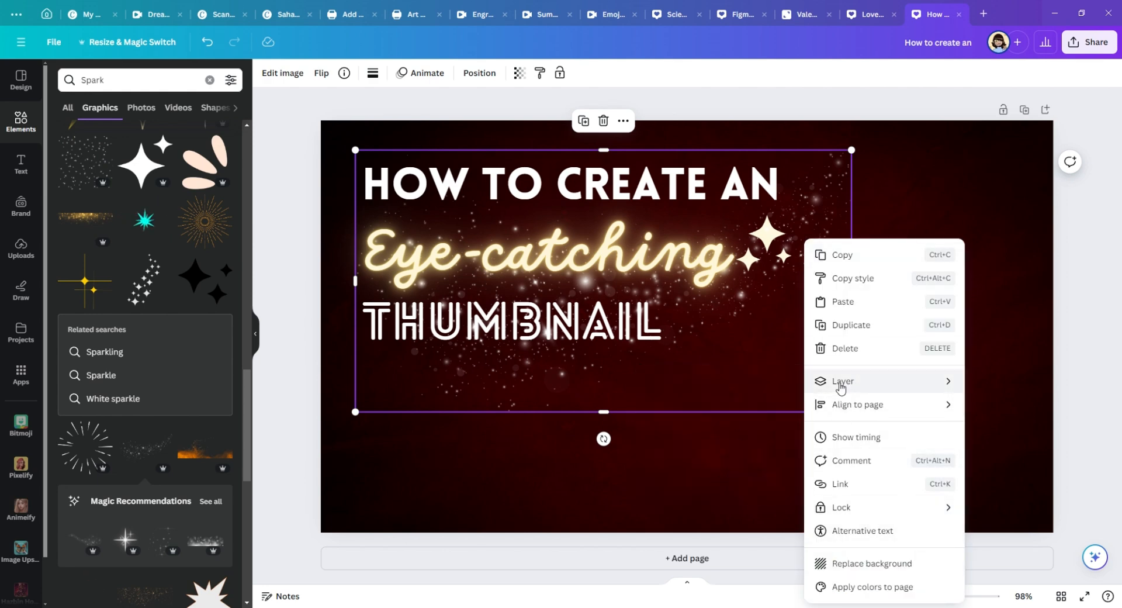
pyautogui.moveTo(841, 381)
pyautogui.click(739, 460)
pyautogui.click(300, 478)
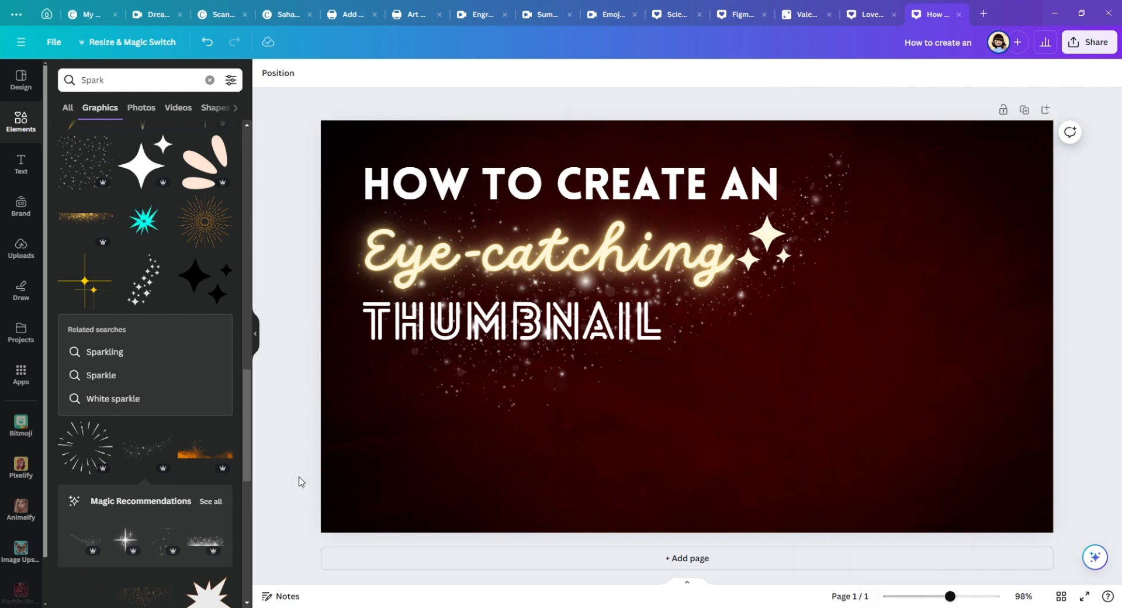
# Step: Enlarge the sparkle-dust trail slightly and re-centre it over the text block
pyautogui.click(822, 333)
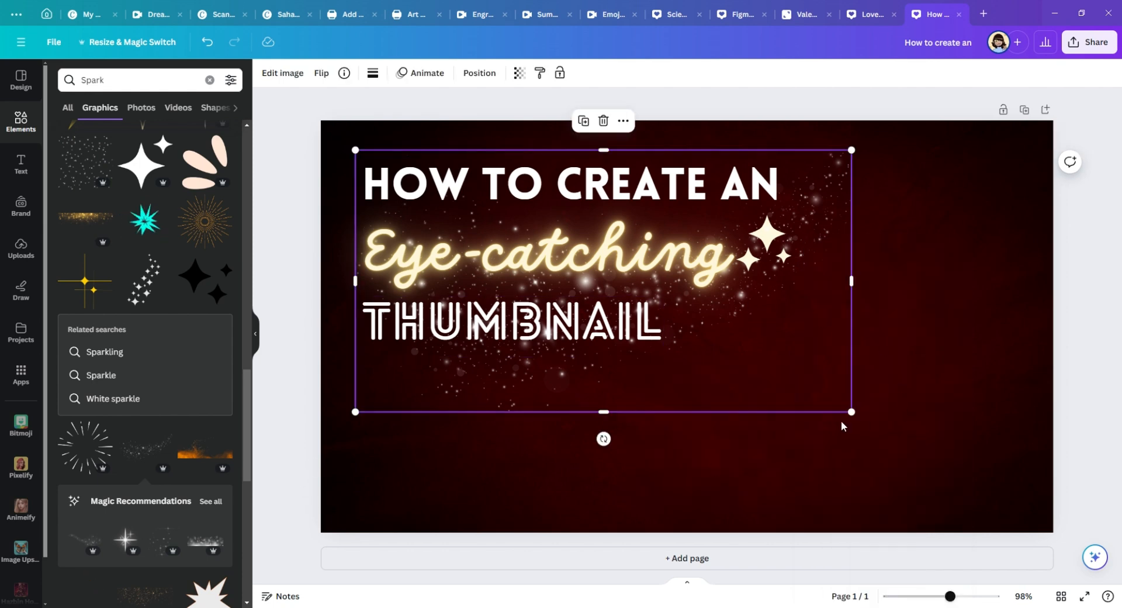
pyautogui.moveTo(856, 416); pyautogui.dragTo(894, 437)
pyautogui.click(818, 367)
pyautogui.moveTo(813, 245); pyautogui.dragTo(804, 242)
pyautogui.click(295, 351)
# Step: Search the graphics for "youtube" and browse the results for a suitable video page mockup, trying out the video player graphic
pyautogui.click(115, 87)
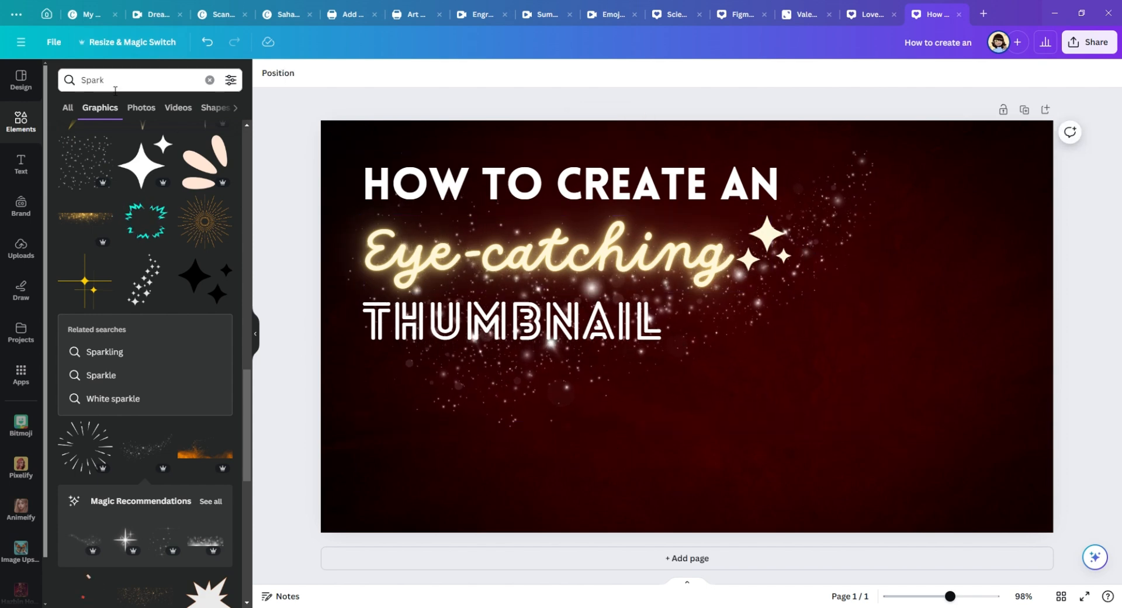
pyautogui.write('youtube')
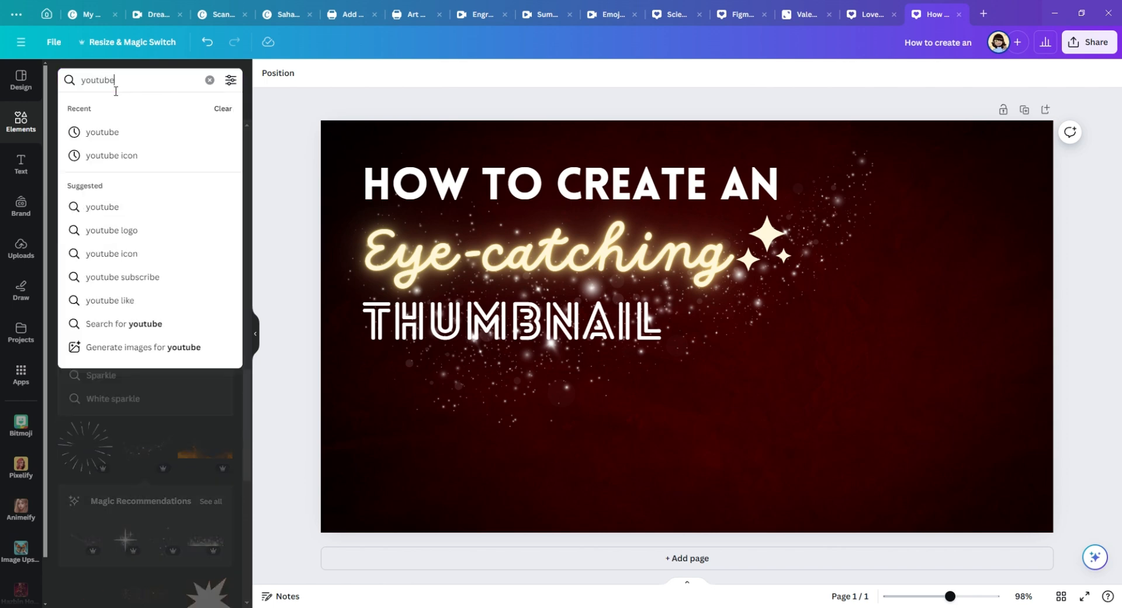
pyautogui.click(82, 321)
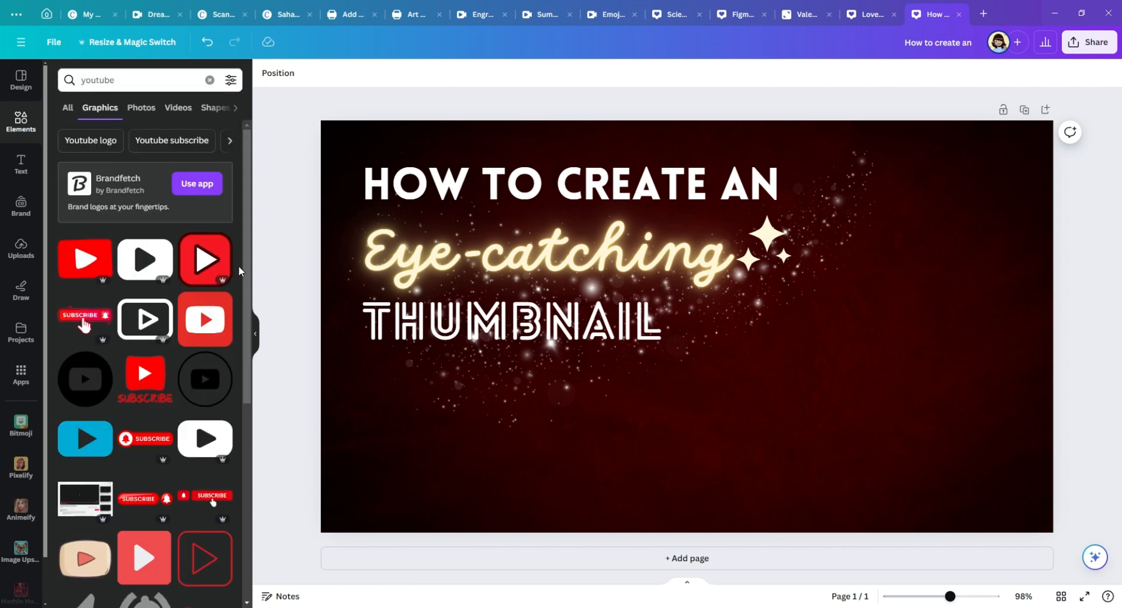
pyautogui.scroll(-6, 213, 342)
pyautogui.scroll(-4, 214, 342)
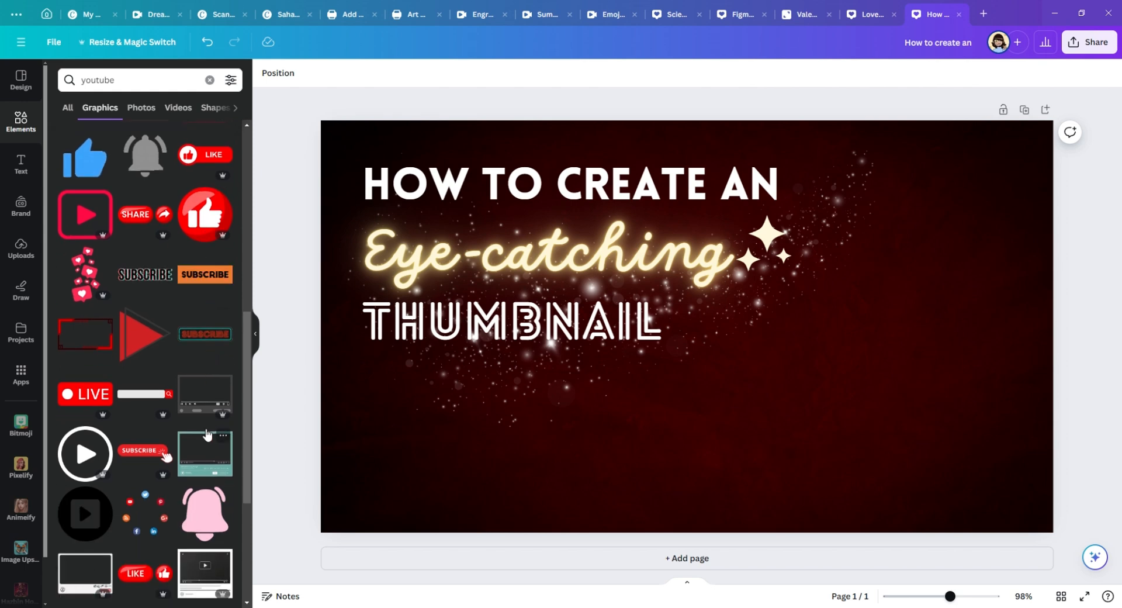
pyautogui.scroll(-10, 206, 434)
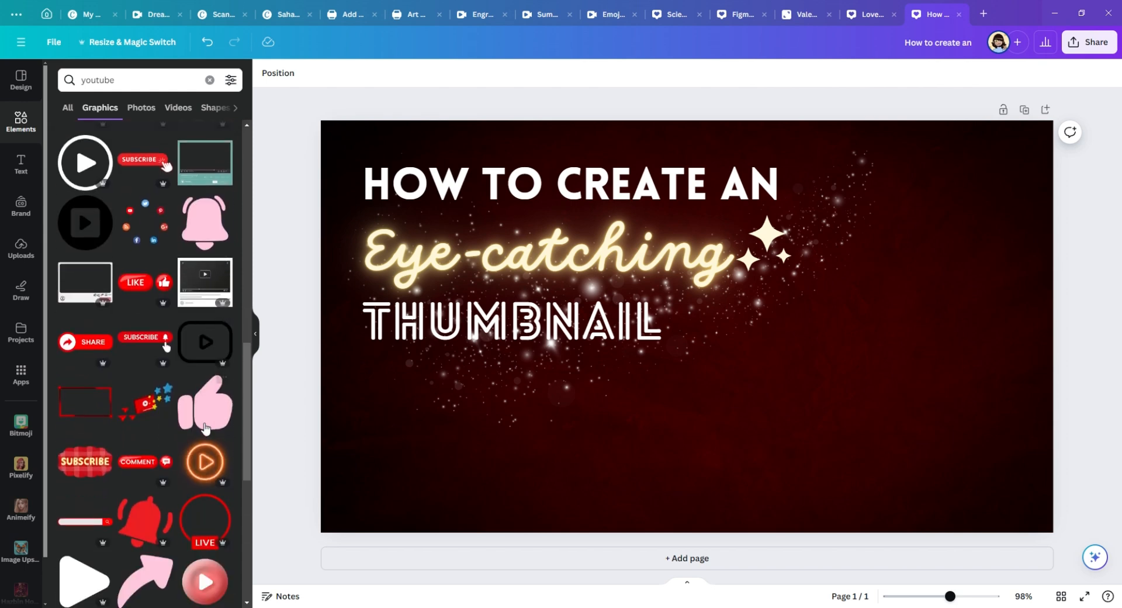
pyautogui.scroll(-3, 203, 429)
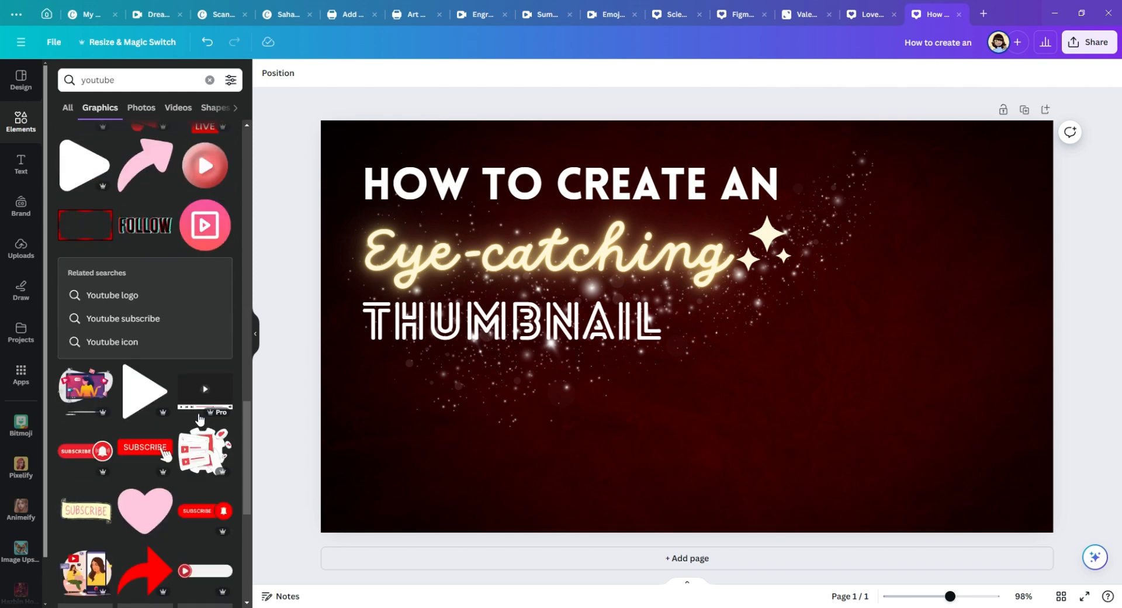
pyautogui.click(205, 390)
pyautogui.press('Delete')
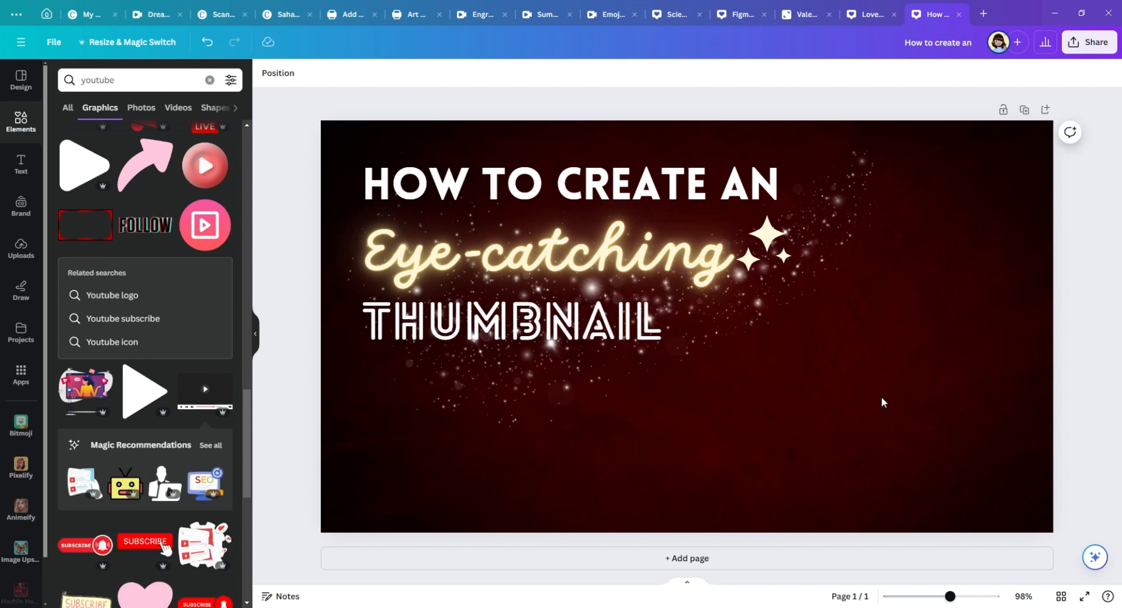
pyautogui.scroll(-8, 120, 440)
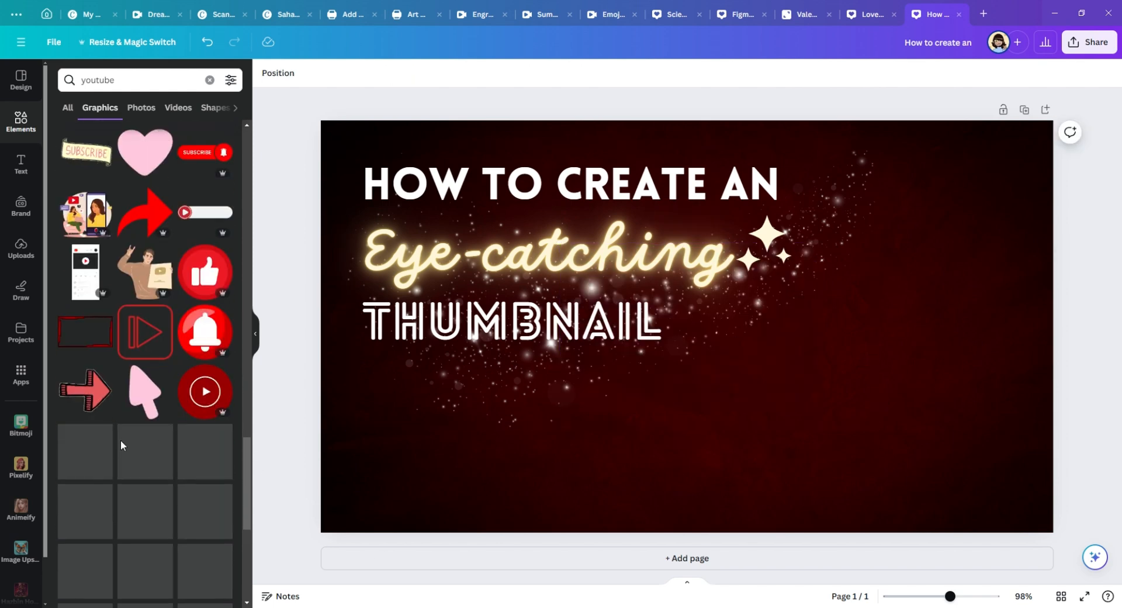
# Step: Add the mobile YouTube page mockup, enlarge it and place it beside the text, running off the canvas's lower edge
pyautogui.click(86, 270)
pyautogui.moveTo(702, 362); pyautogui.dragTo(878, 368)
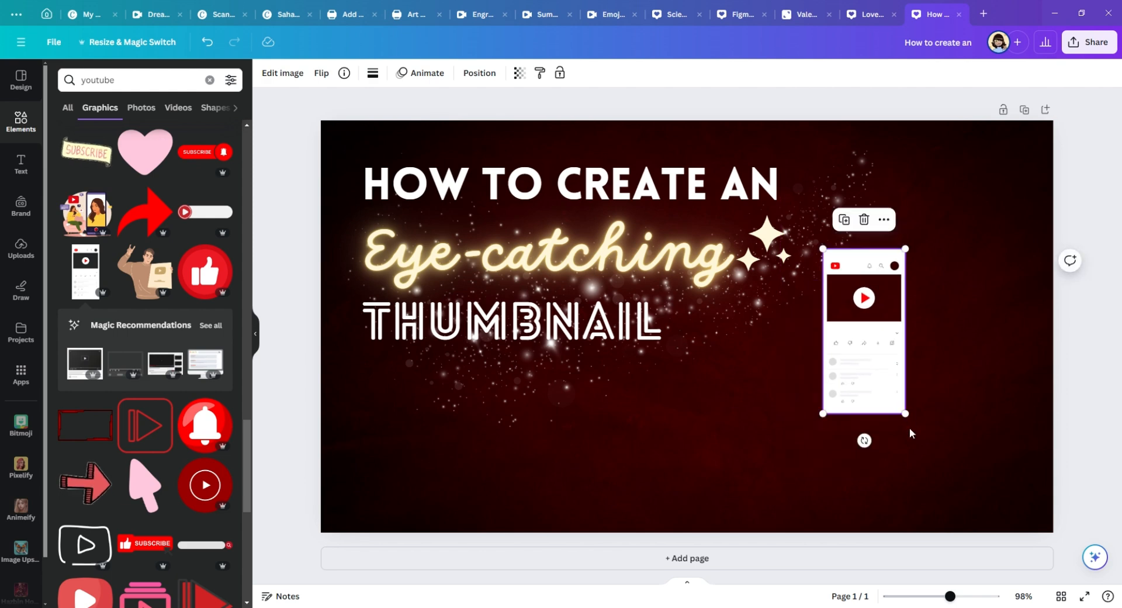
pyautogui.moveTo(904, 415); pyautogui.dragTo(1117, 595)
pyautogui.moveTo(930, 471); pyautogui.dragTo(939, 393)
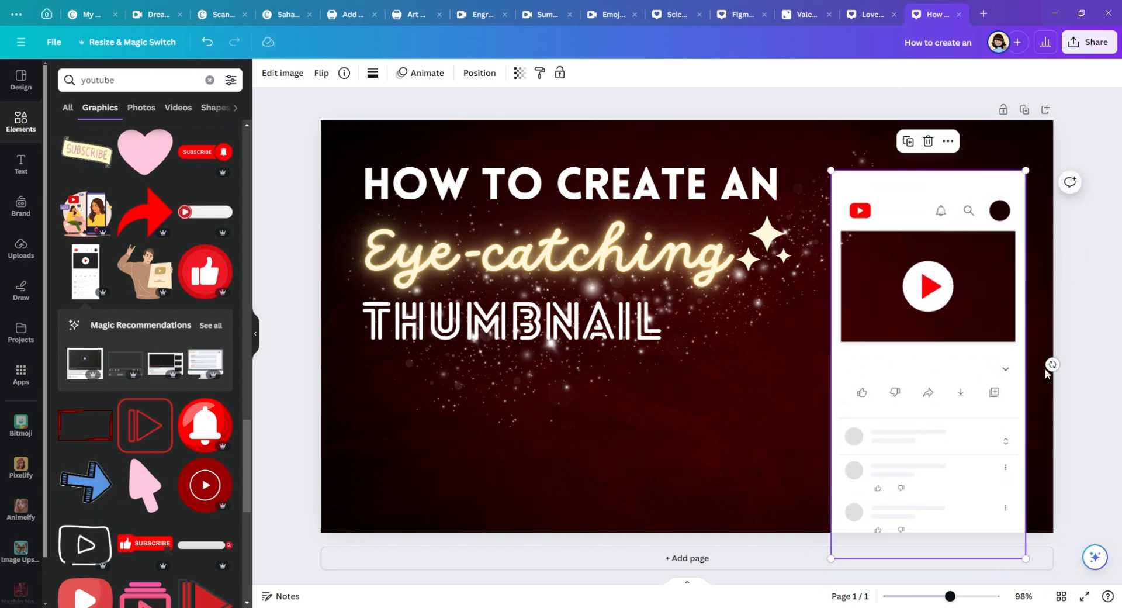
# Step: Tilt the YouTube page mockup about 10 degrees clockwise and reposition it near the canvas's right edge, still running off the bottom
pyautogui.moveTo(1051, 368); pyautogui.dragTo(1086, 399)
pyautogui.moveTo(947, 342); pyautogui.dragTo(907, 346)
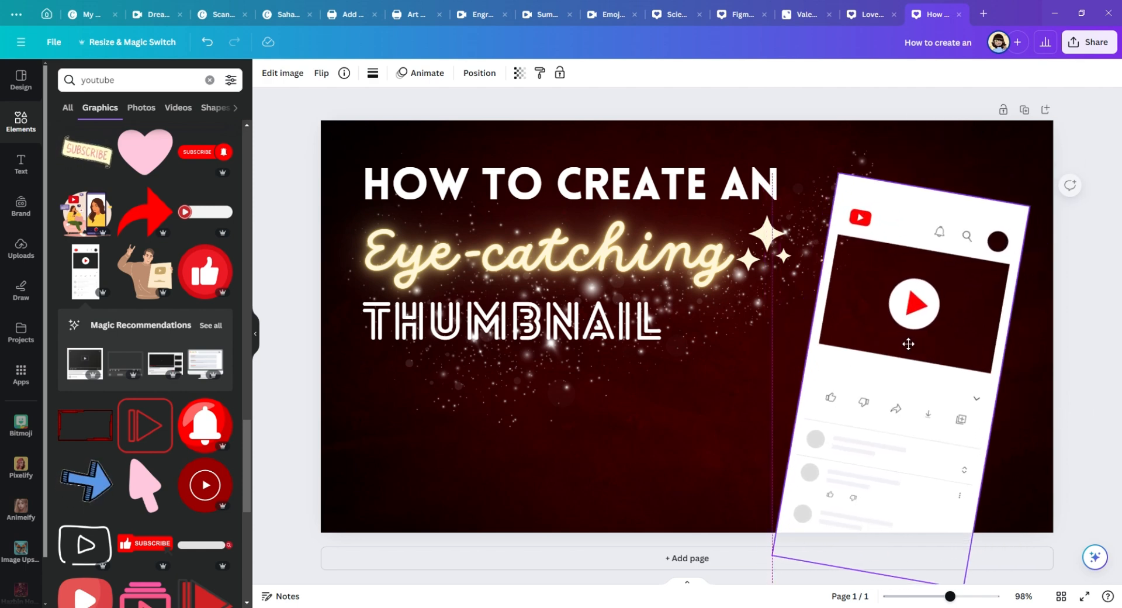
pyautogui.rightClick(907, 346)
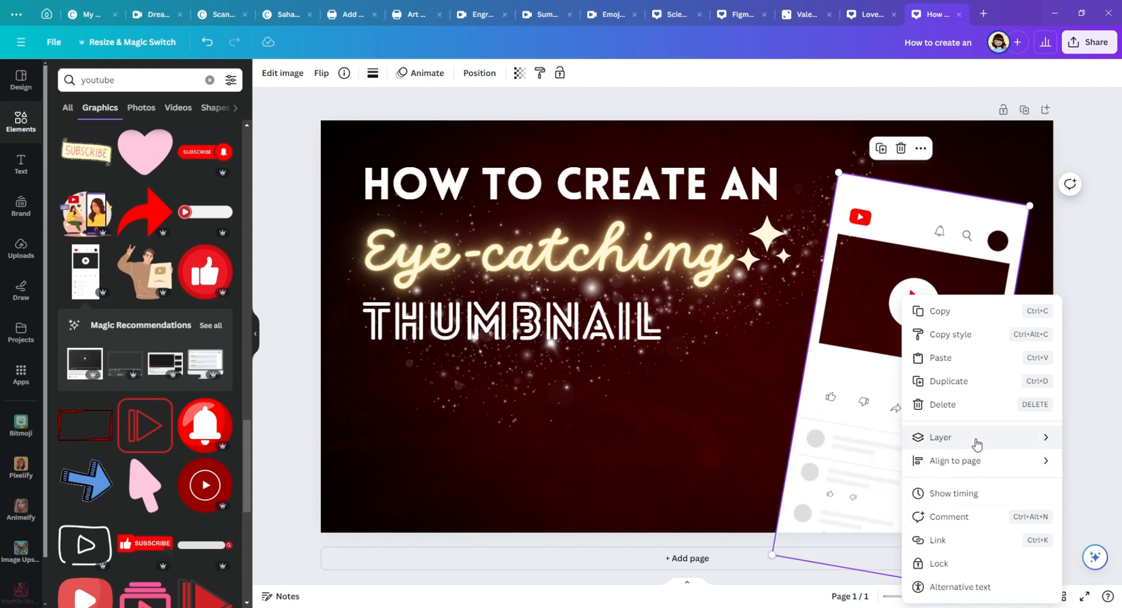
pyautogui.moveTo(955, 444)
pyautogui.click(780, 541)
pyautogui.moveTo(931, 304); pyautogui.dragTo(942, 304)
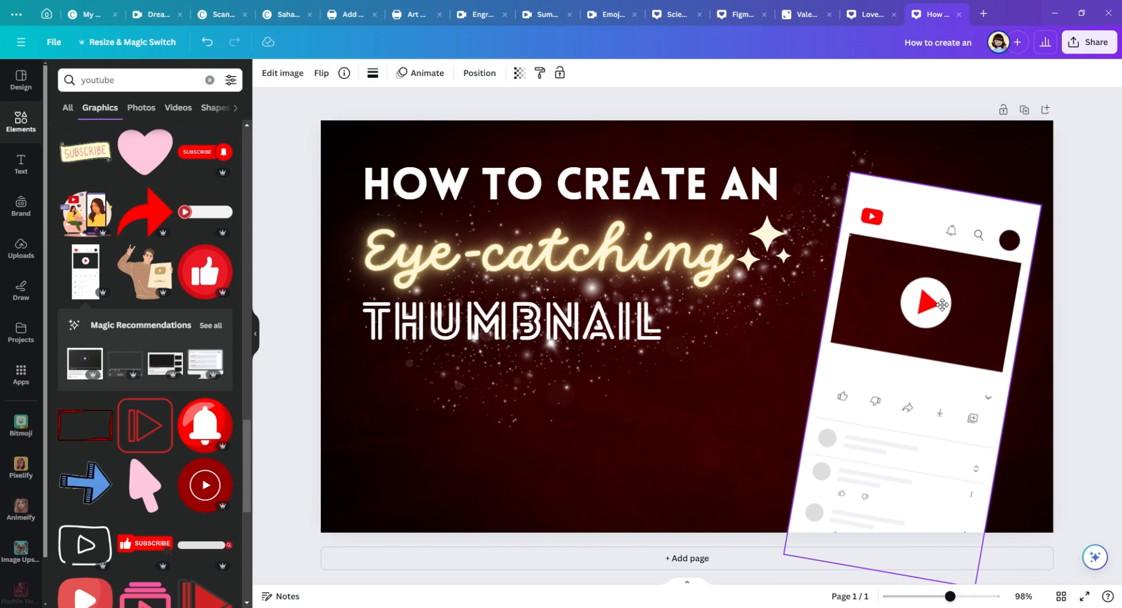
# Step: Shift the sparkle-dust trail slightly left and nudge the tilted mockup marginally up and to the right
pyautogui.moveTo(778, 313); pyautogui.dragTo(761, 312)
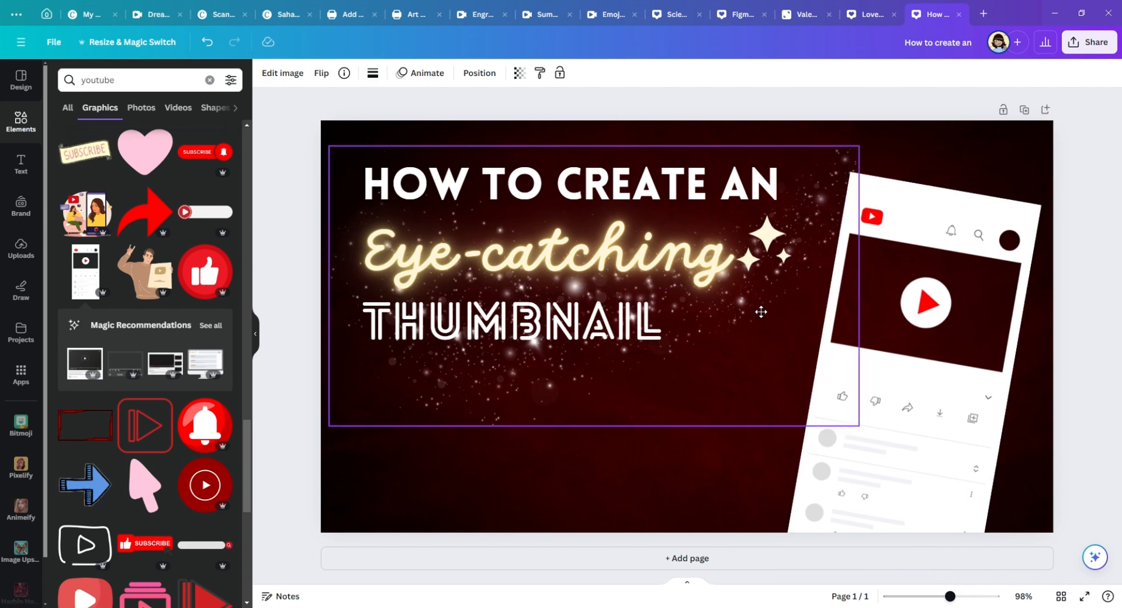
pyautogui.moveTo(1000, 403); pyautogui.dragTo(1001, 402)
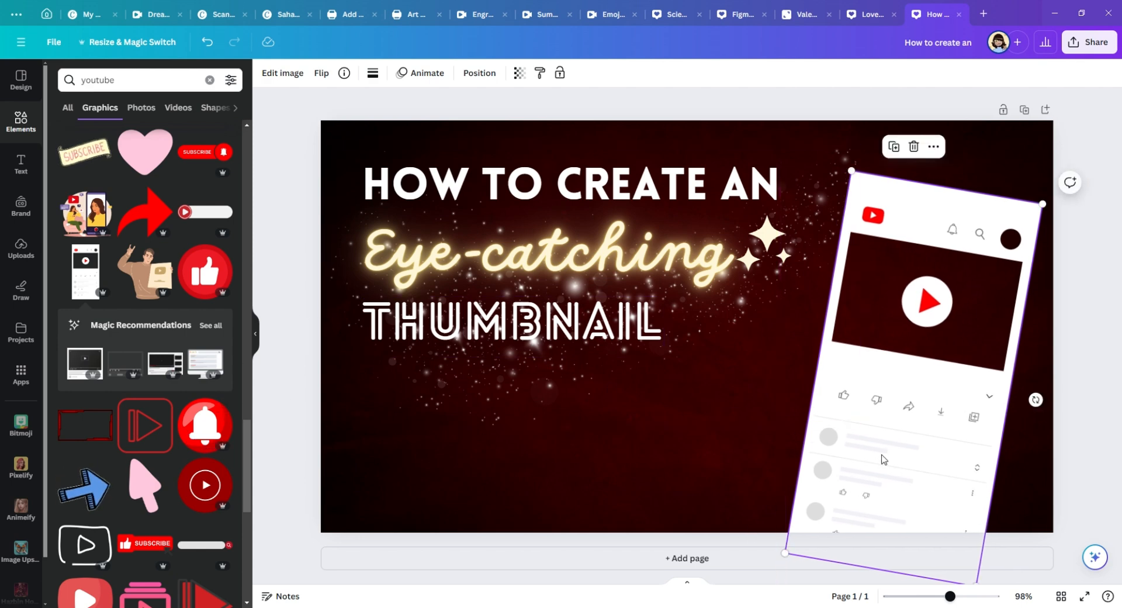
pyautogui.click(303, 447)
# Step: Replace the graphics search with "mouse pointer"
pyautogui.scroll(-10, 114, 374)
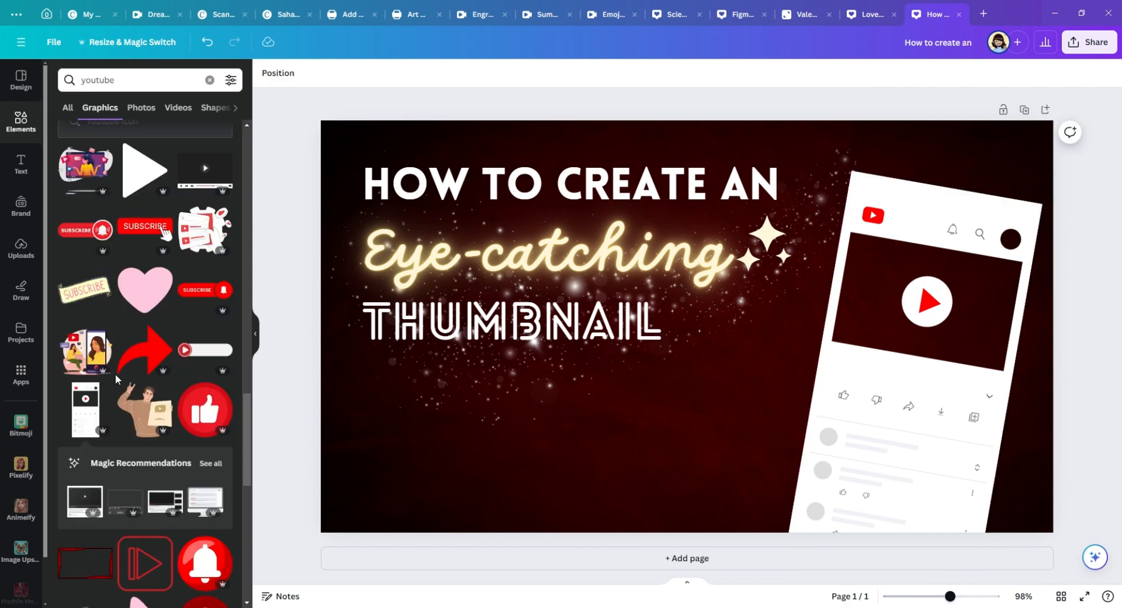
pyautogui.click(160, 81)
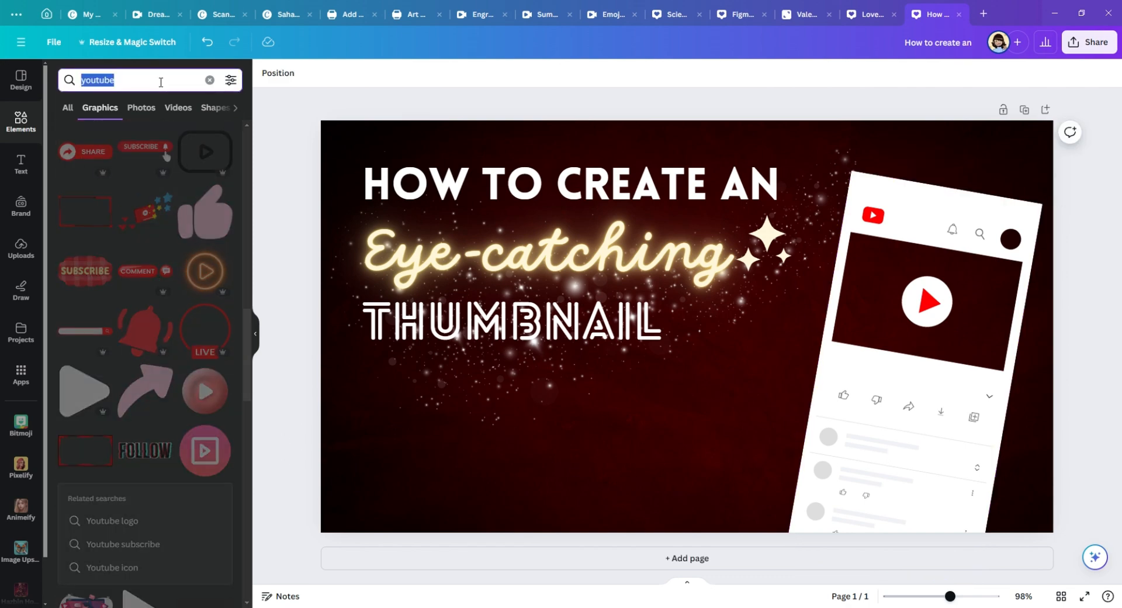
pyautogui.press('BackSpace')
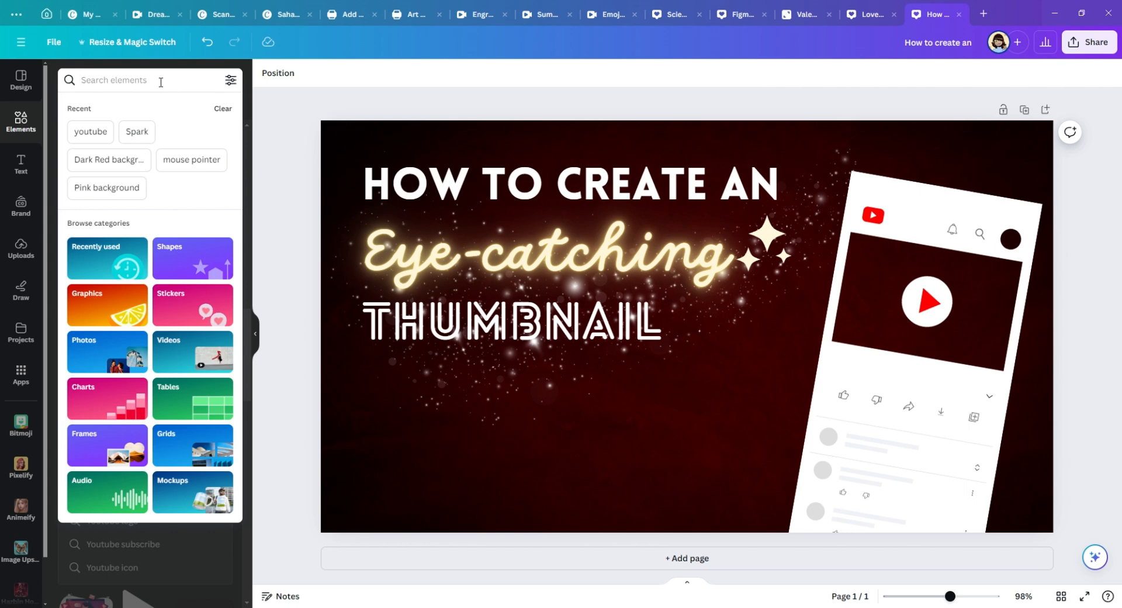
pyautogui.write('mouse')
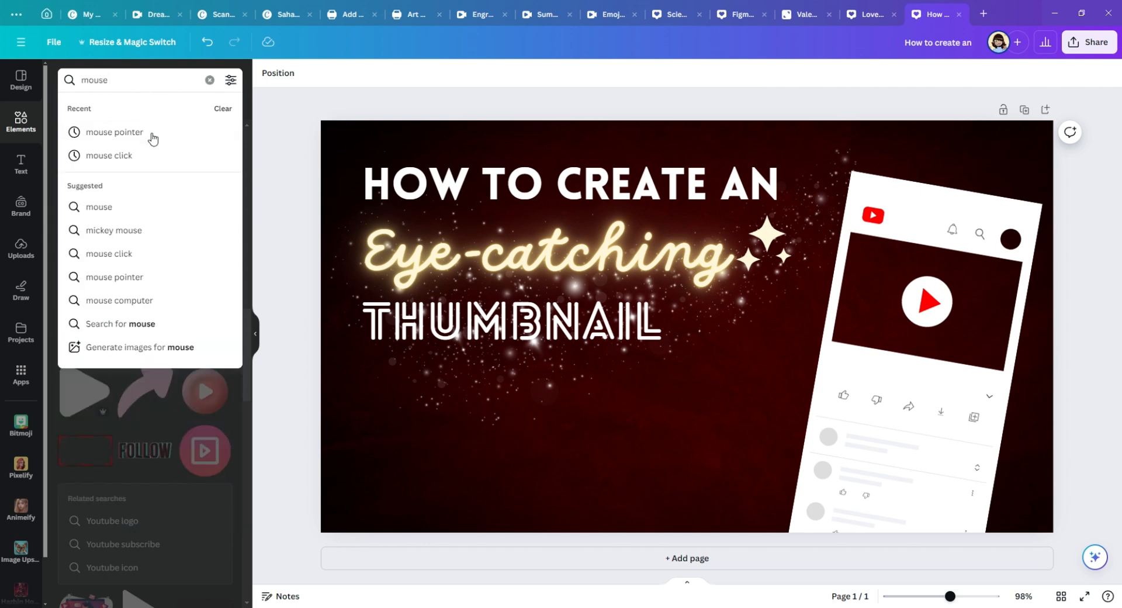
pyautogui.click(153, 138)
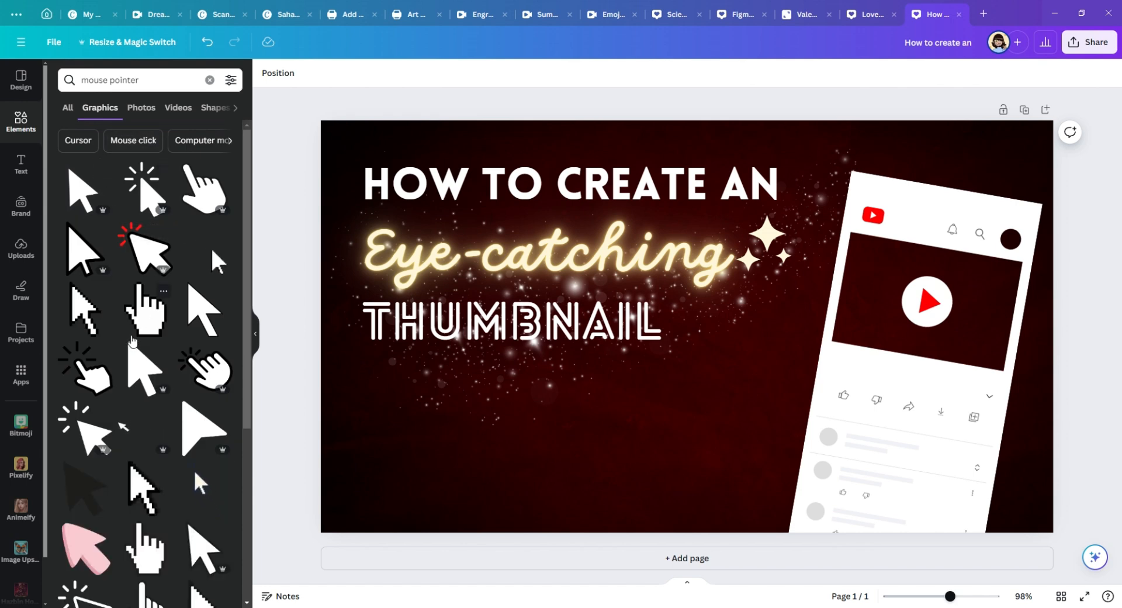
# Step: Add the free white Mouse Click Icon, a pointing hand with black click rays, to the canvas between the text and the mockup
pyautogui.click(104, 350)
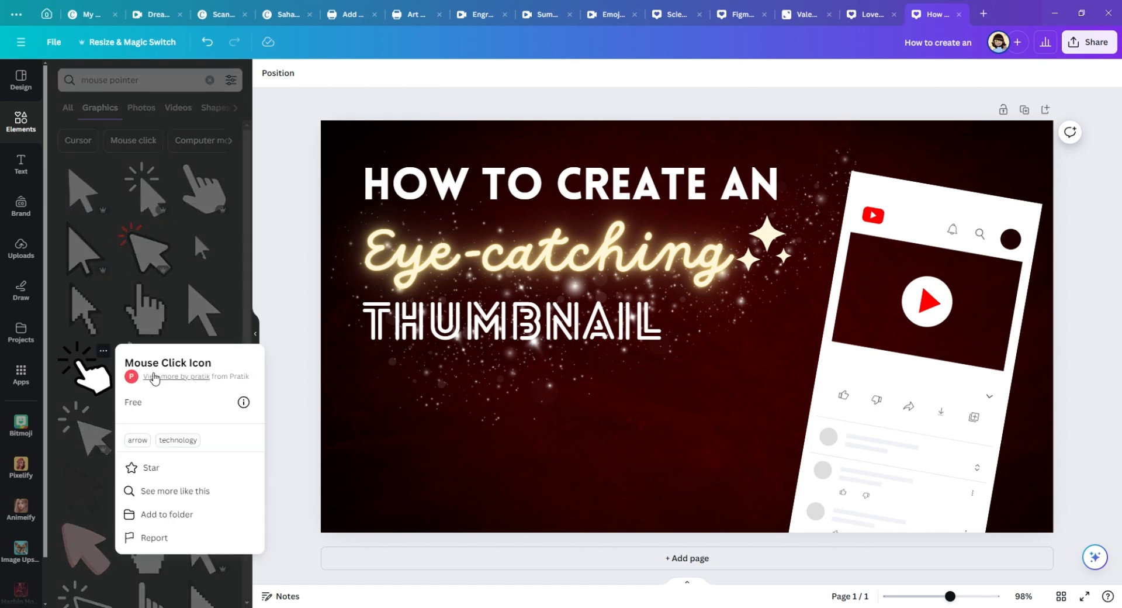
pyautogui.click(67, 375)
pyautogui.click(66, 375)
pyautogui.moveTo(694, 390); pyautogui.dragTo(718, 464)
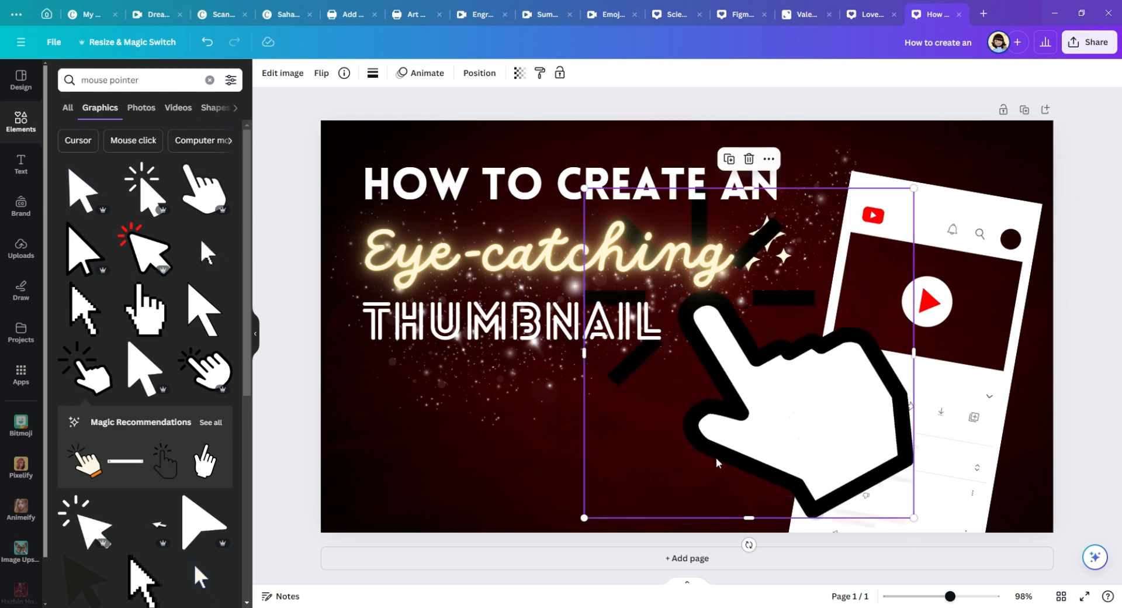
# Step: Rotate the hand icon to point right, shrink it to about a third and place its fingertip on the mockup's like button
pyautogui.moveTo(748, 545); pyautogui.dragTo(563, 305)
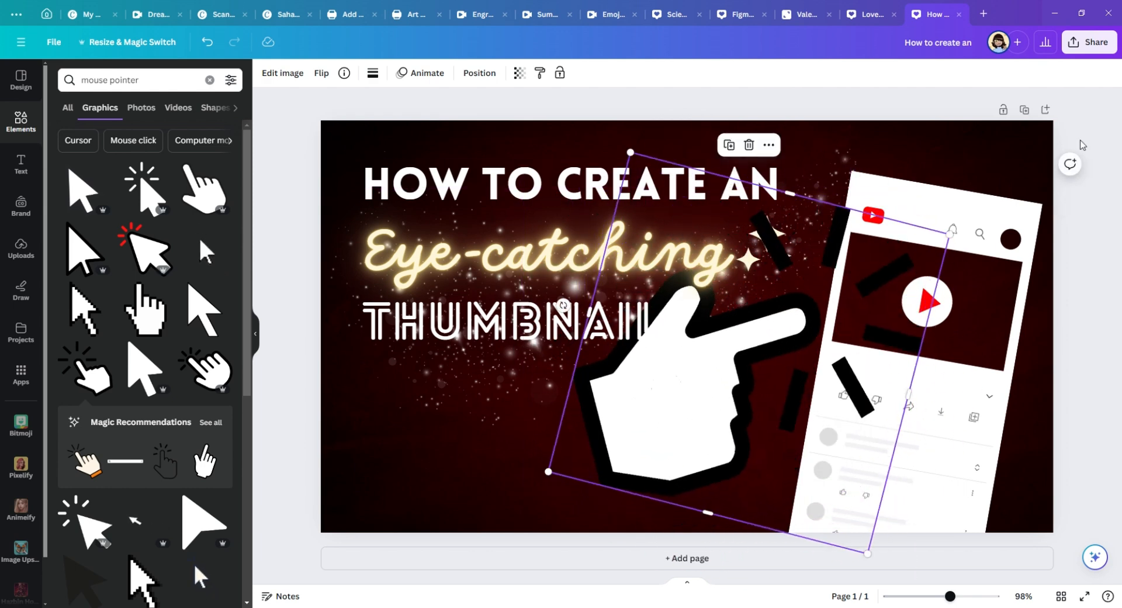
pyautogui.moveTo(949, 235); pyautogui.dragTo(706, 379)
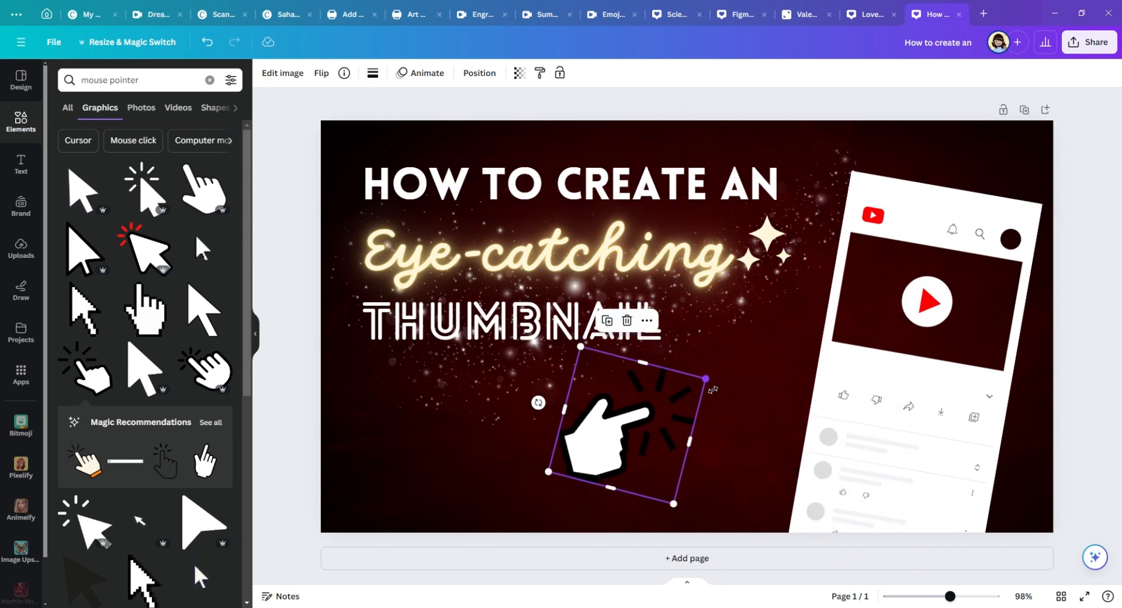
pyautogui.moveTo(644, 440); pyautogui.dragTo(821, 425)
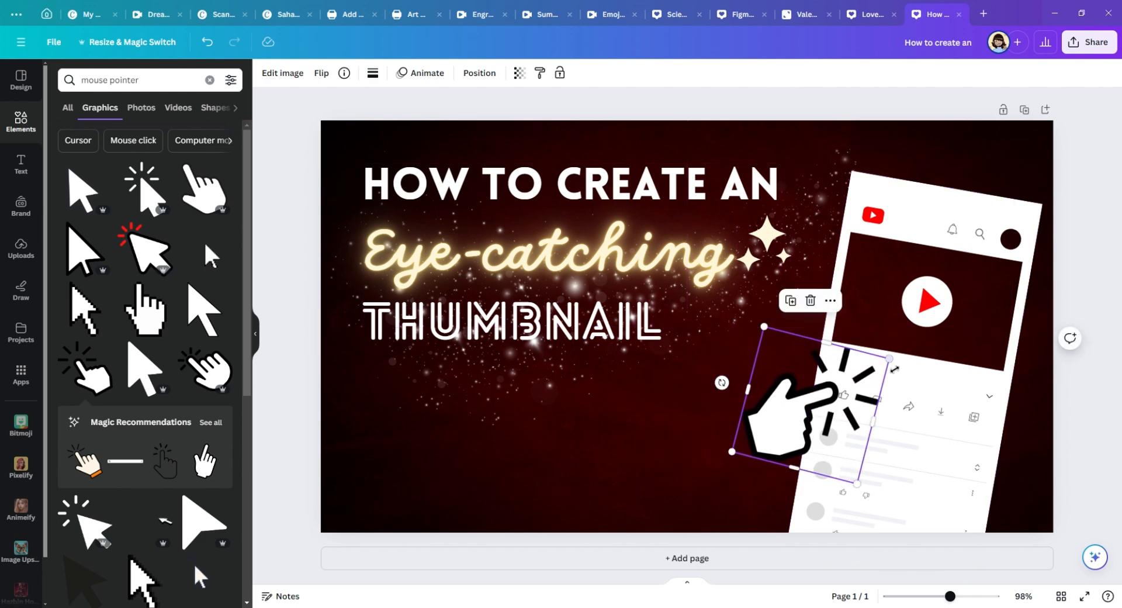
pyautogui.moveTo(875, 366); pyautogui.dragTo(875, 366)
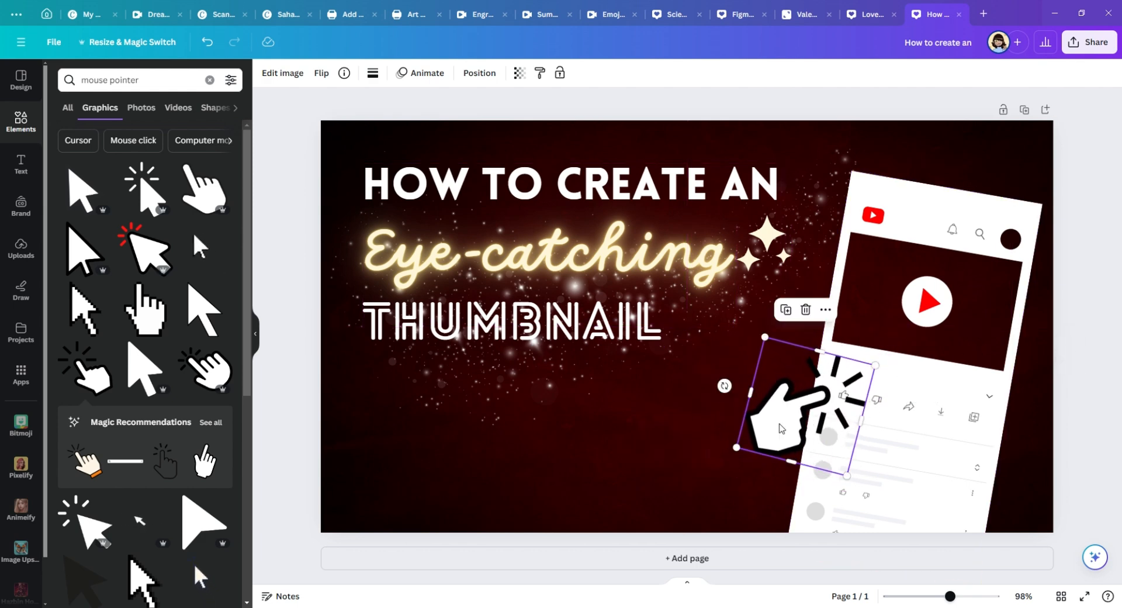
pyautogui.click(275, 393)
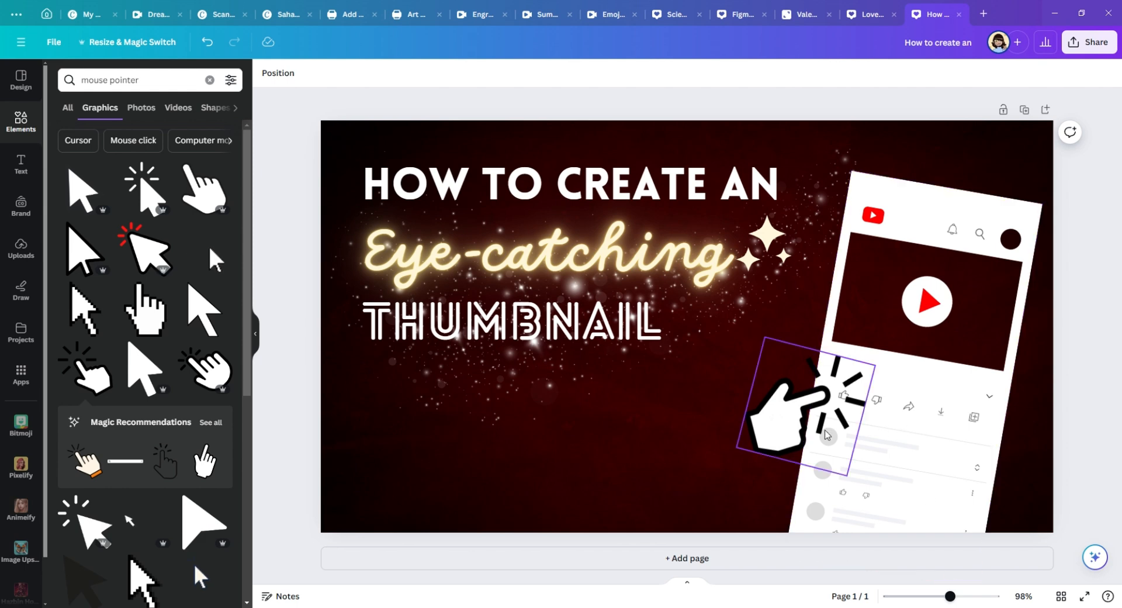